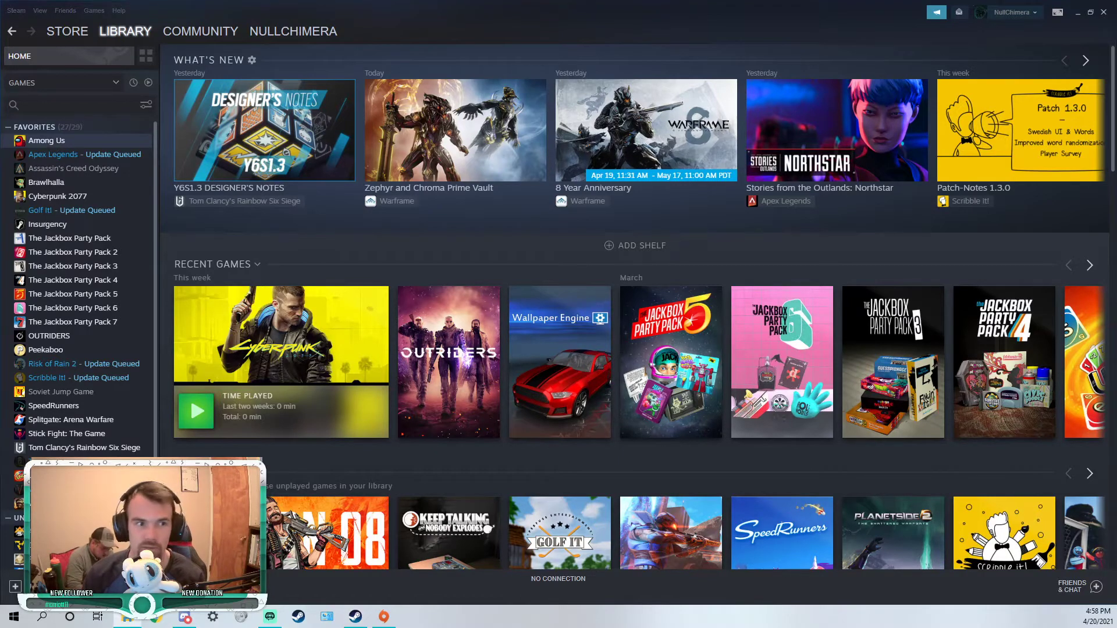
Move File Explorer over the library and show This PC with drives C: and New Null (D:).
left_click_drag(0, 135, 762, 120)
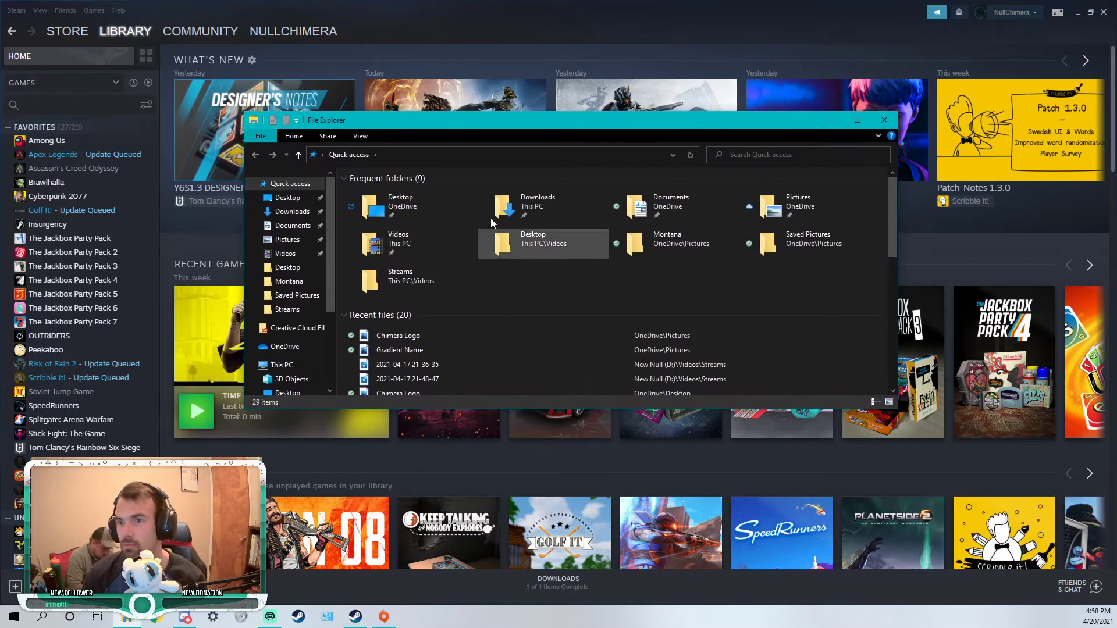
left_click(282, 365)
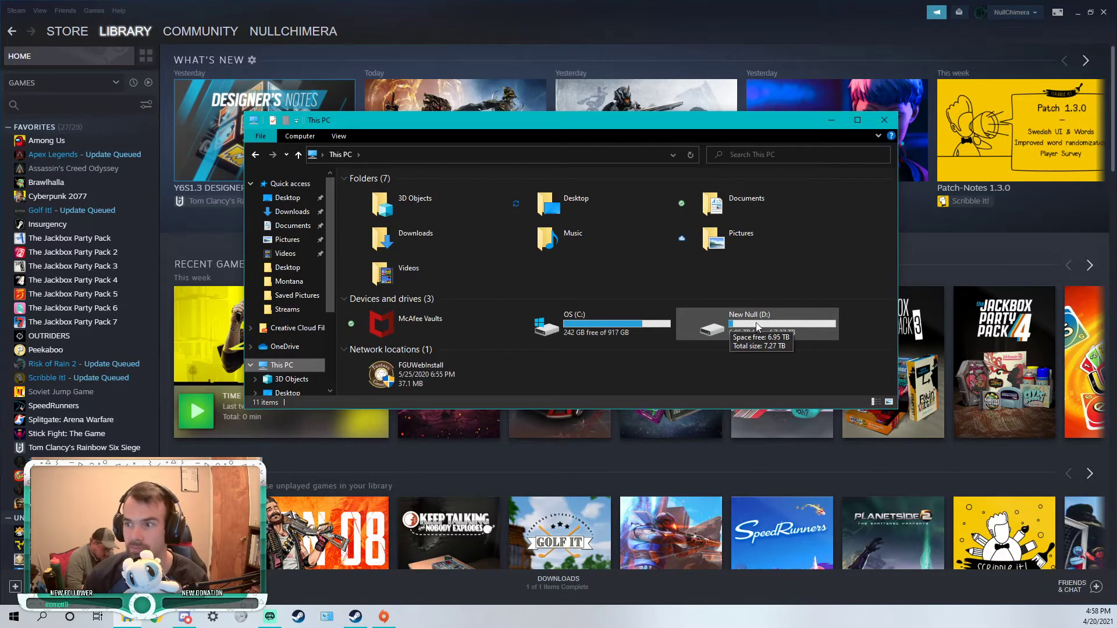
left_click(884, 120)
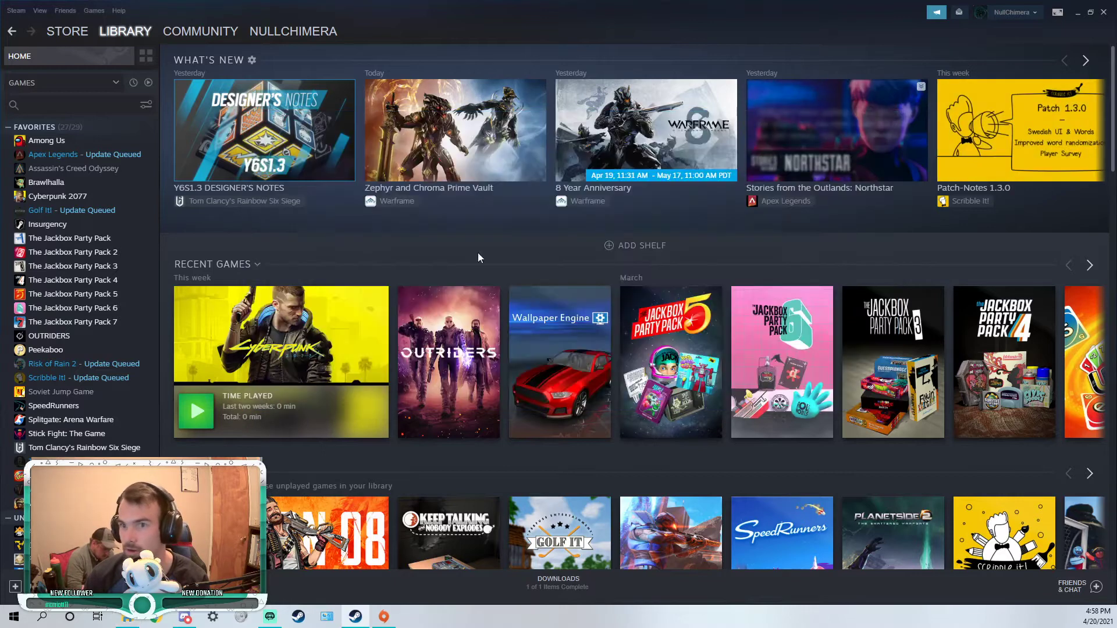
right_click(40, 143)
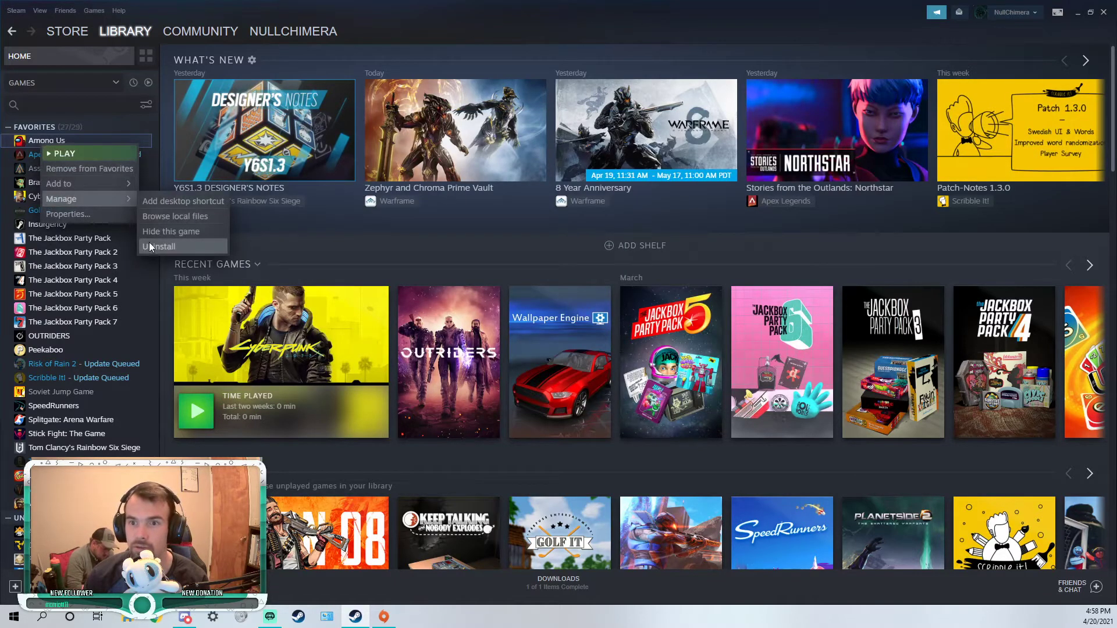
left_click(68, 214)
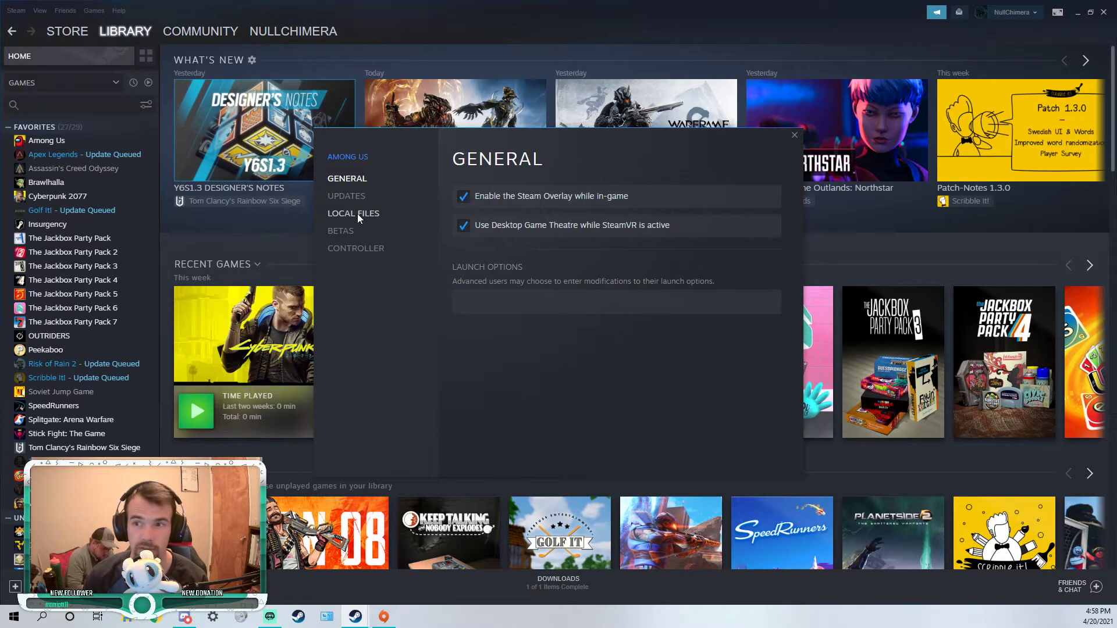
left_click(358, 217)
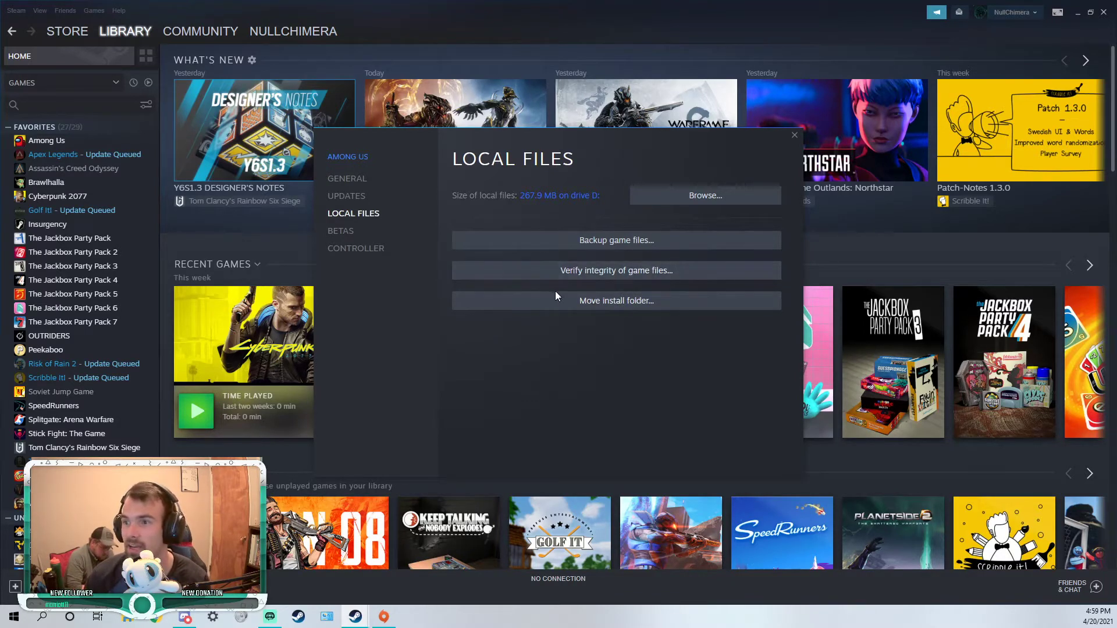
left_click(613, 304)
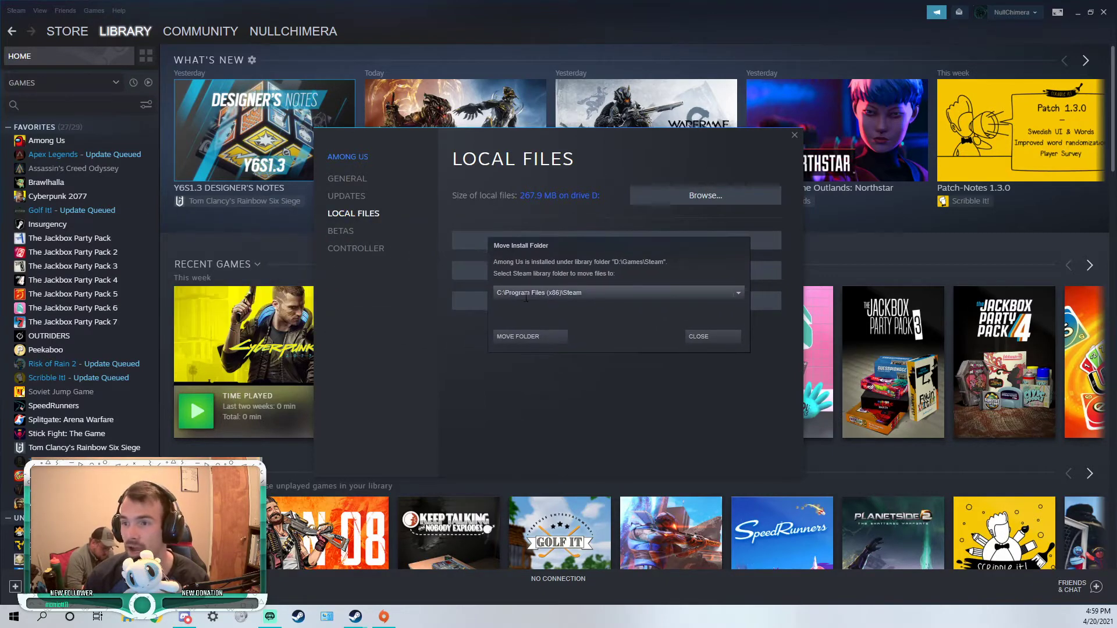
left_click(509, 293)
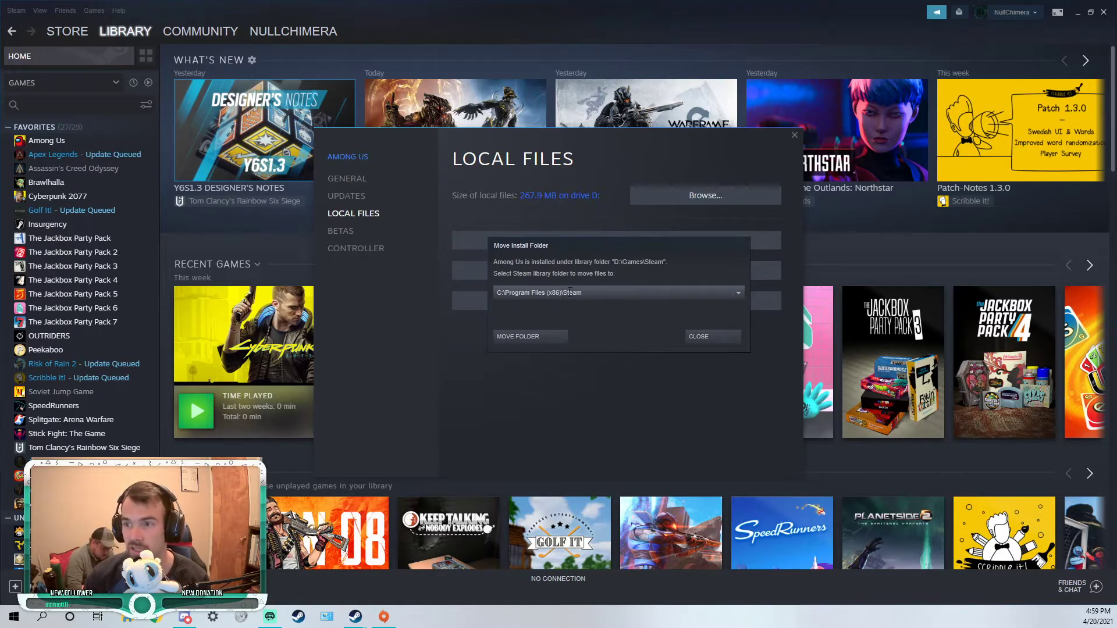
left_click(711, 338)
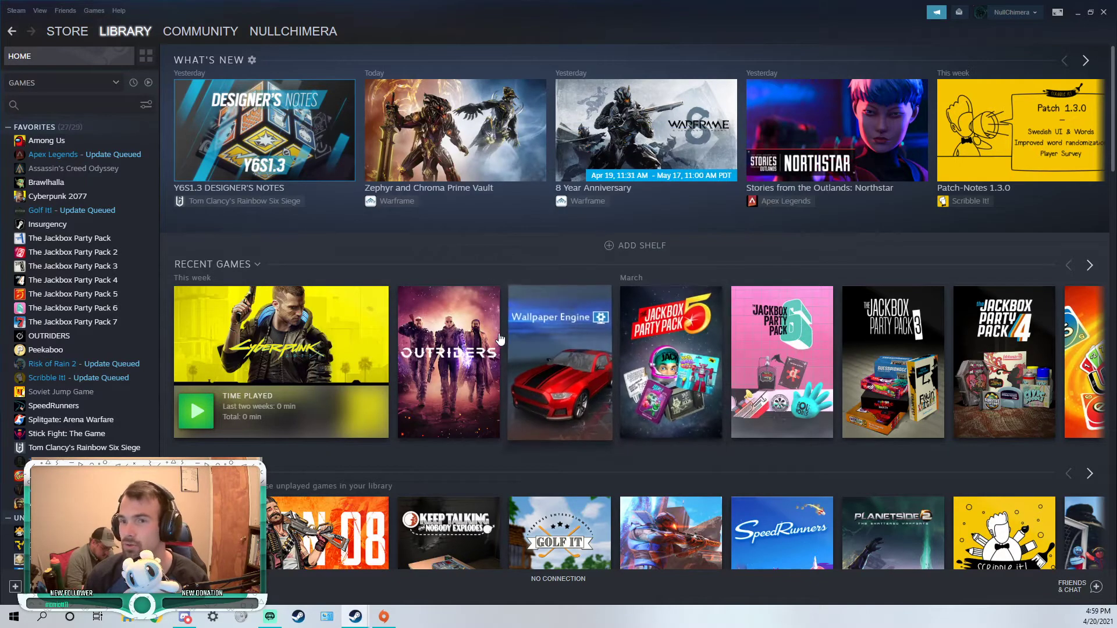
Try moving Apex Legends' install folder to D:\Games\Steam, which Steam refuses until an update.
right_click(60, 159)
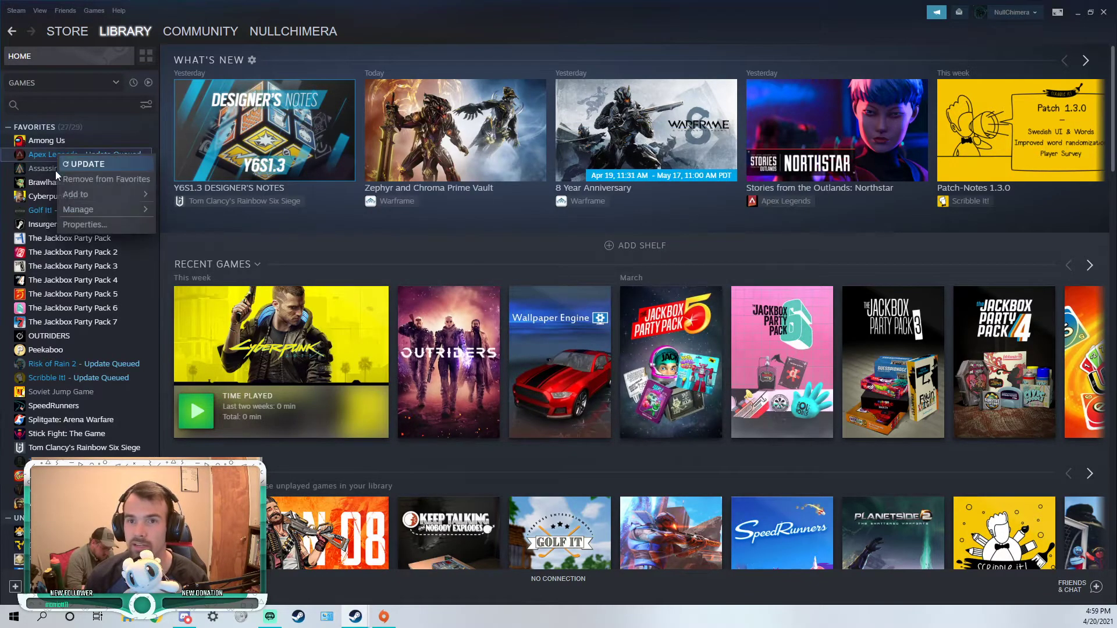
left_click(88, 224)
left_click(347, 214)
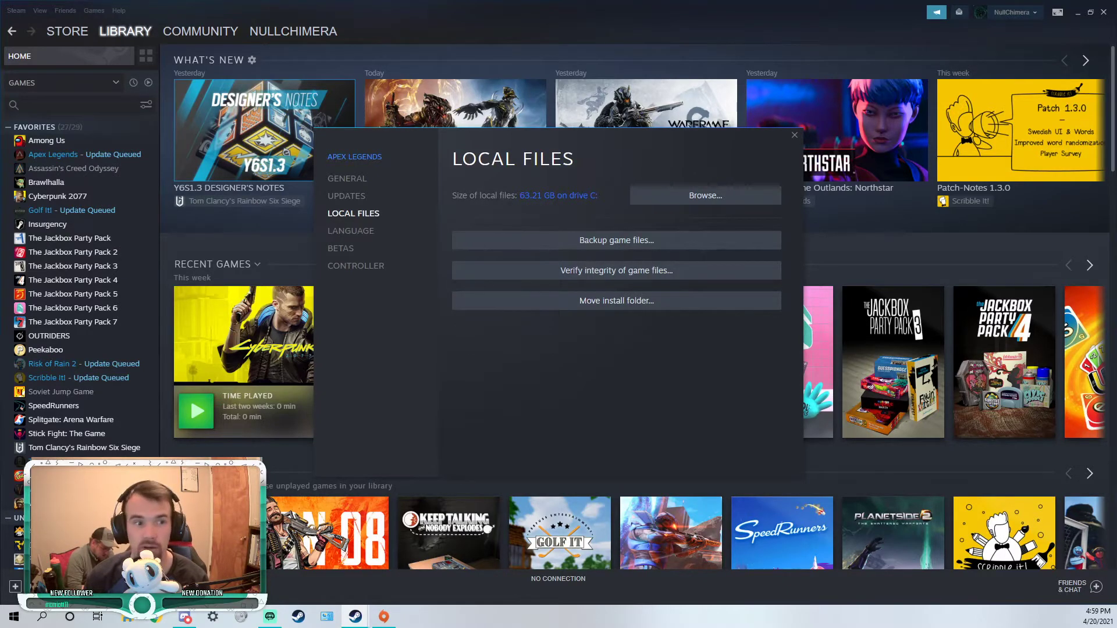
left_click_drag(388, 232, 623, 260)
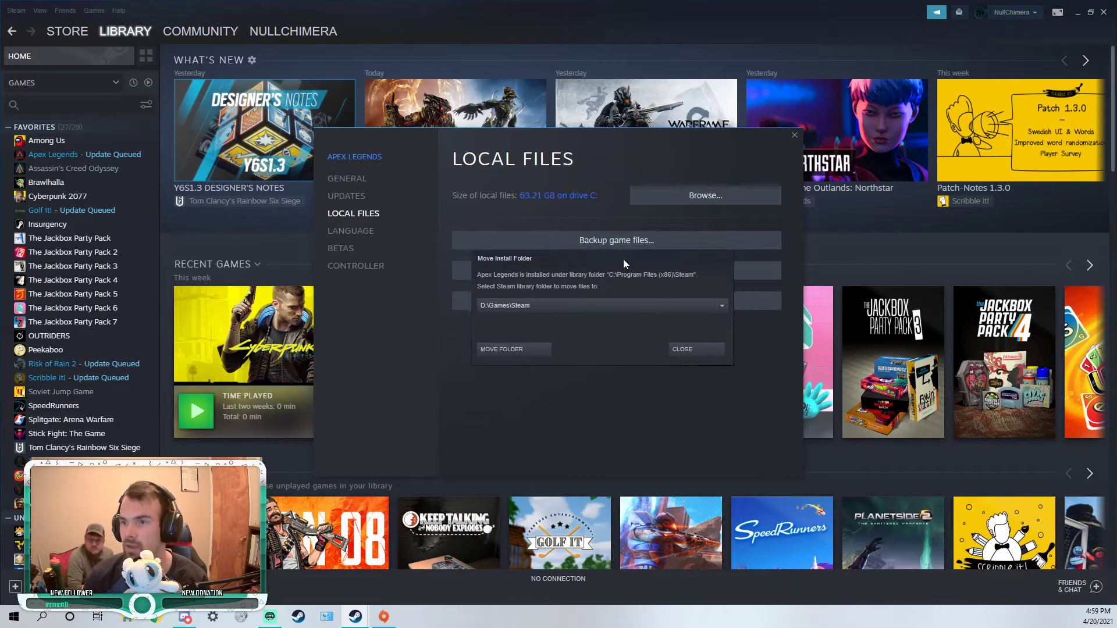
left_click(497, 350)
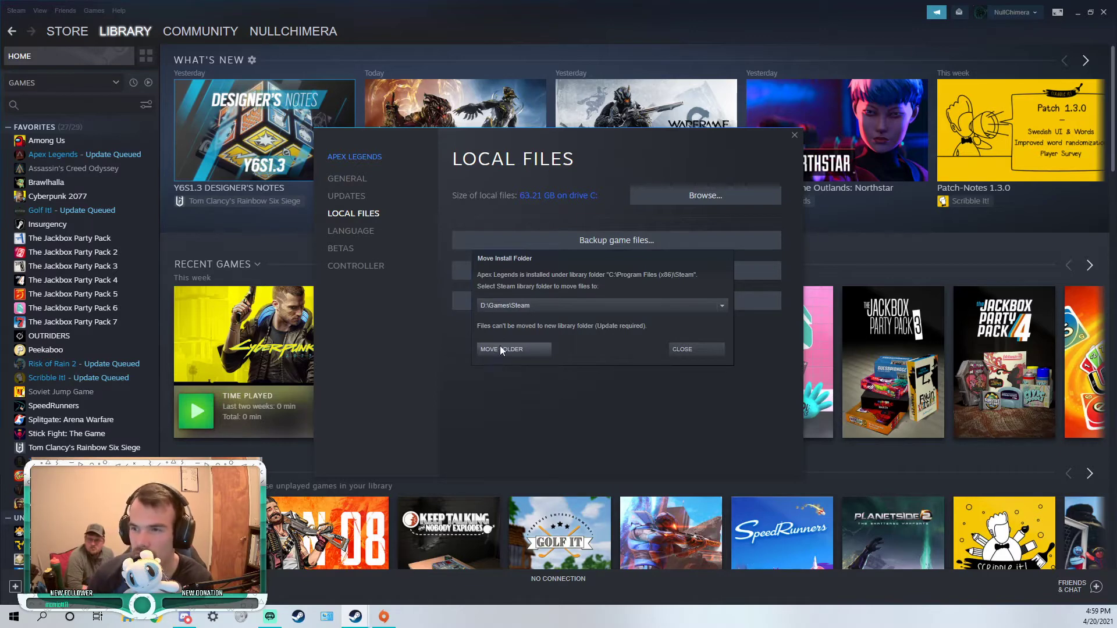
left_click(681, 351)
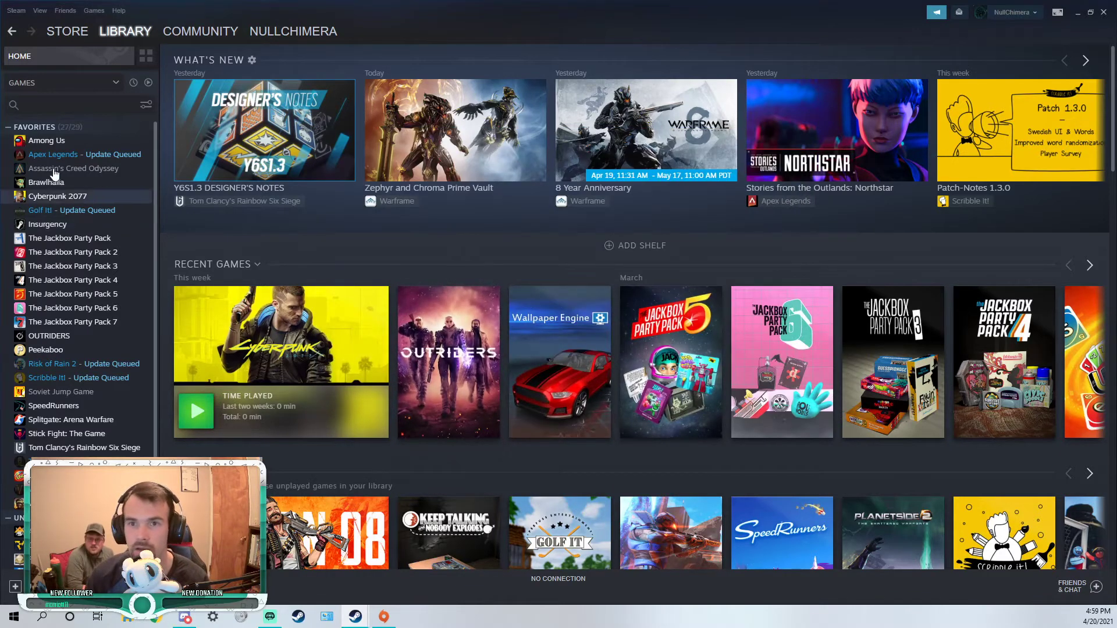
Open the properties of Assassin's Creed Odyssey.
right_click(78, 161)
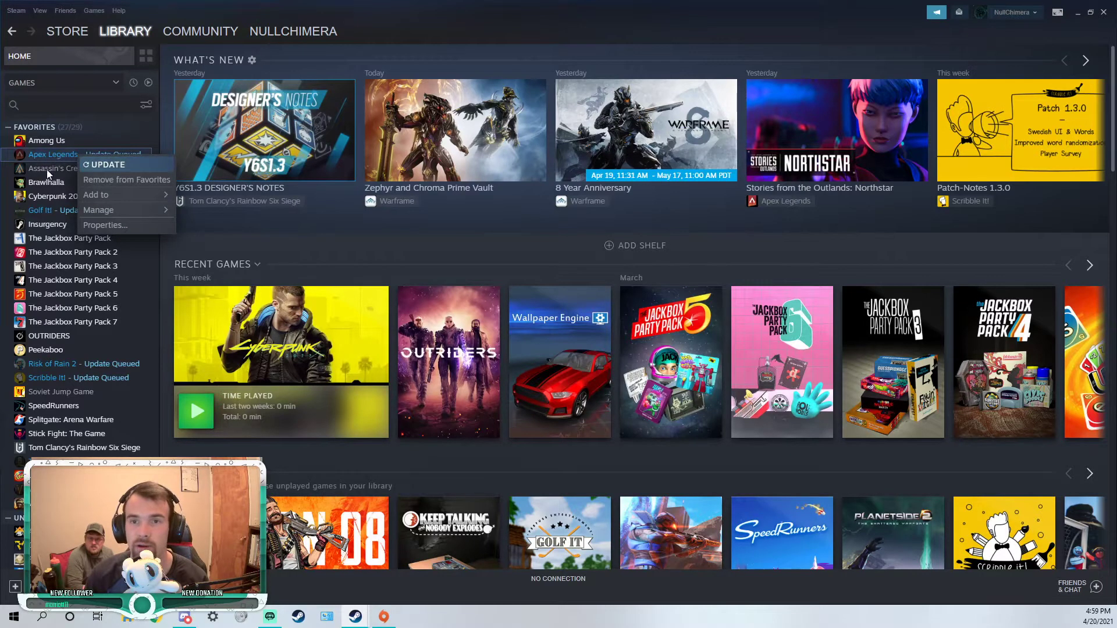
right_click(53, 173)
left_click(69, 240)
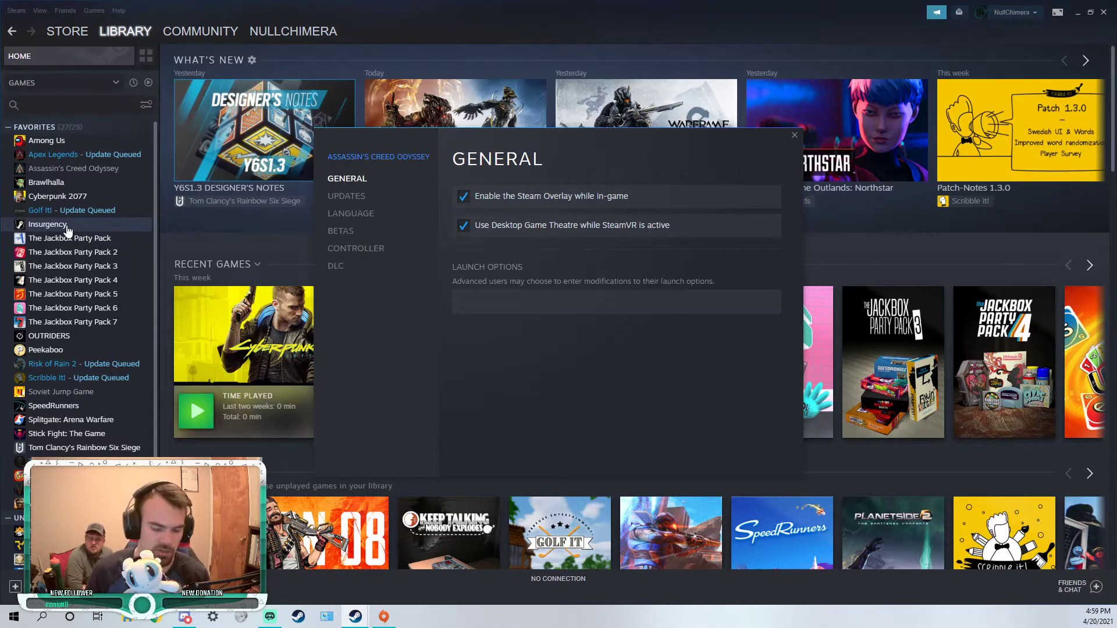
In File Explorer, browse C:\Program Files (x86)\Steam\steamapps\common to see the installed games.
key("super+e")
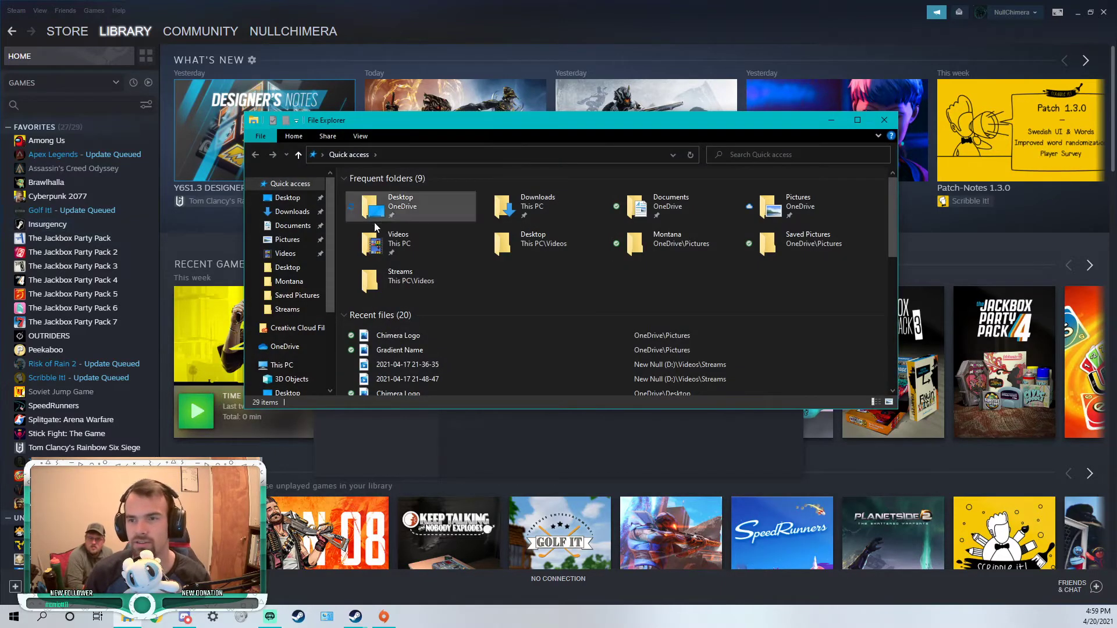
left_click(281, 365)
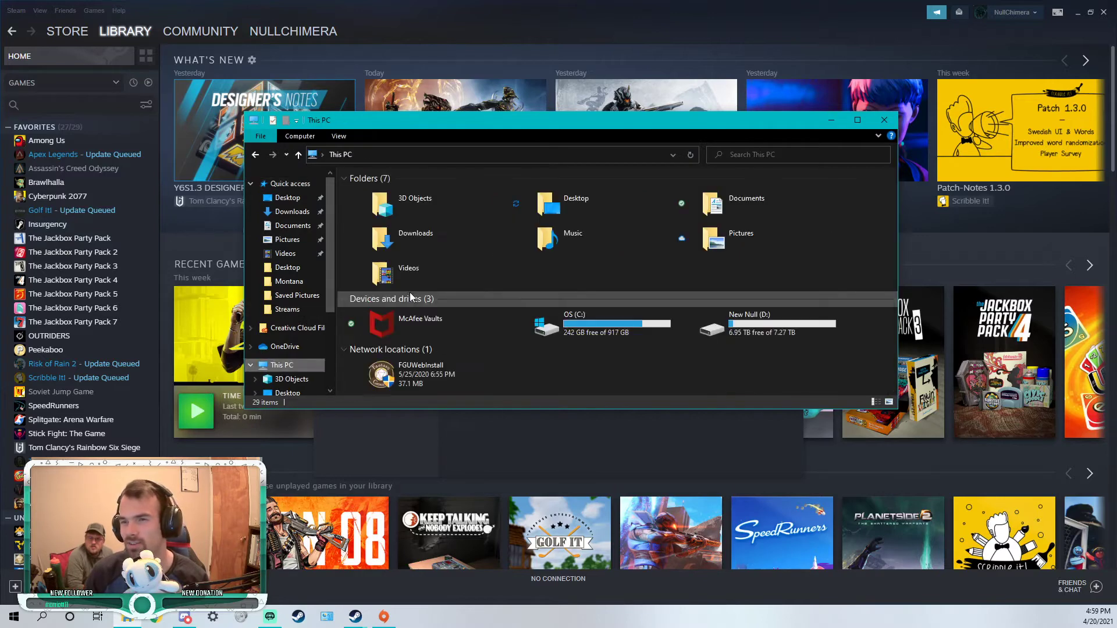
double_click(584, 332)
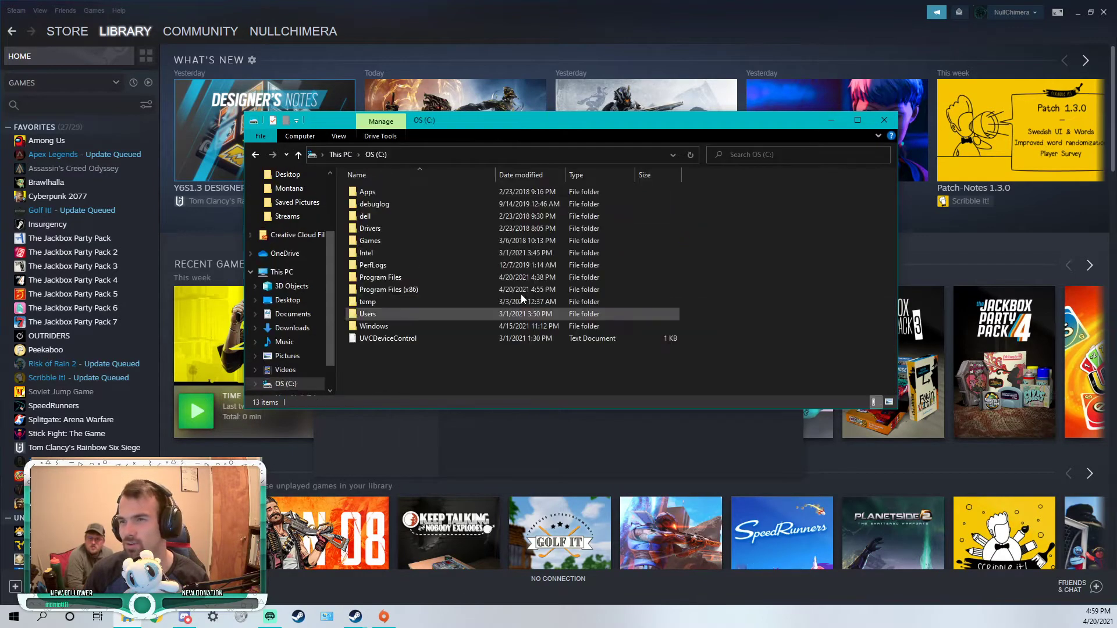
double_click(388, 290)
scroll(377, 326, "down", 4)
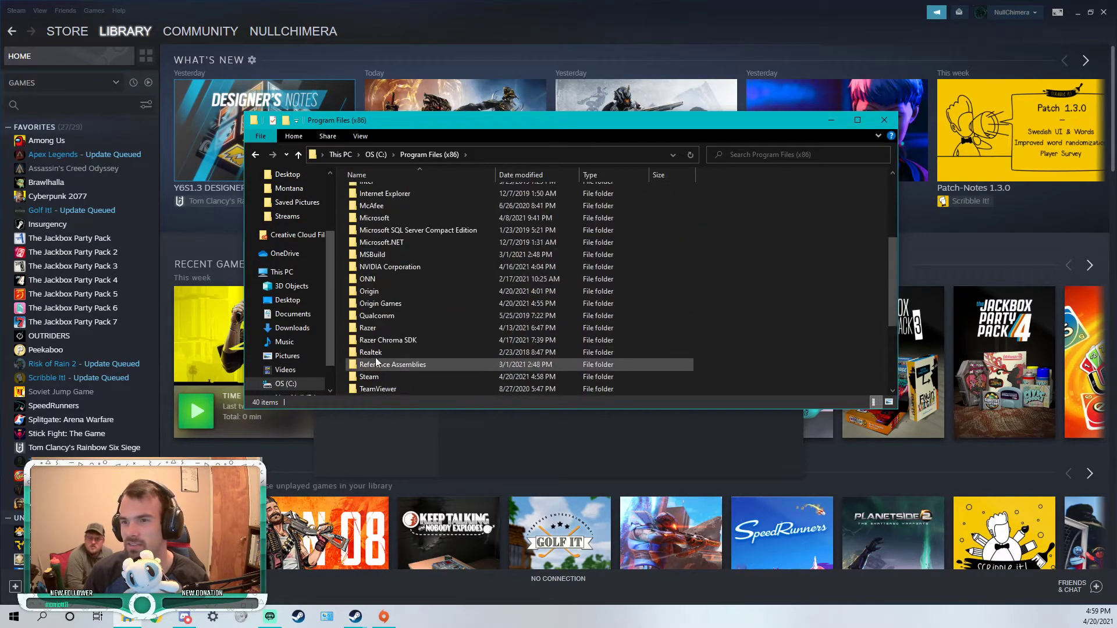
left_click(372, 378)
double_click(373, 378)
scroll(375, 358, "down", 3)
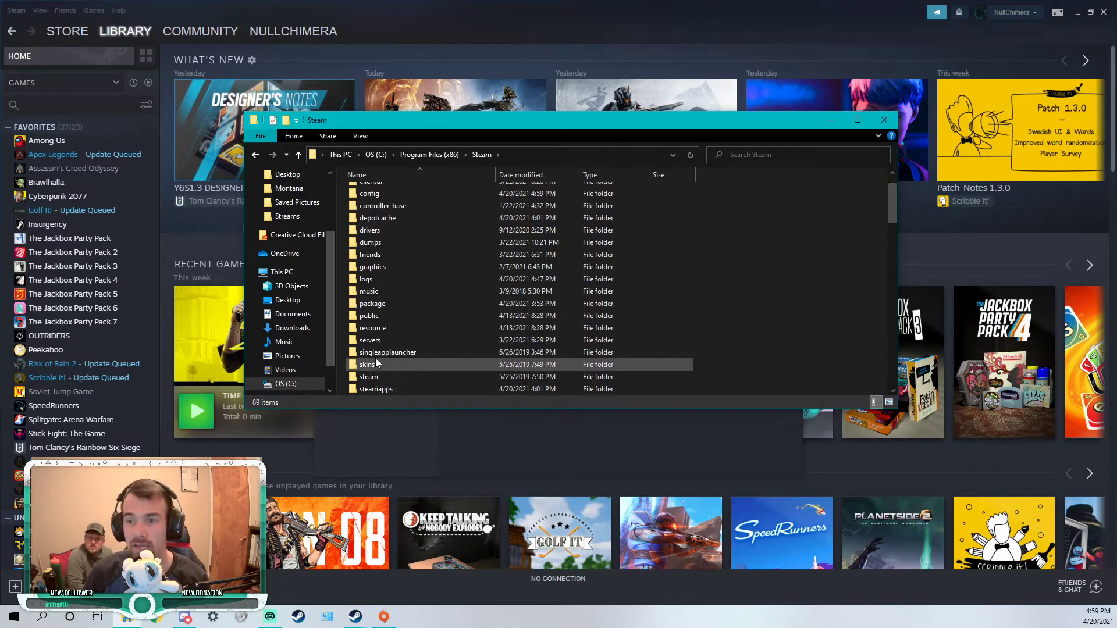
double_click(374, 354)
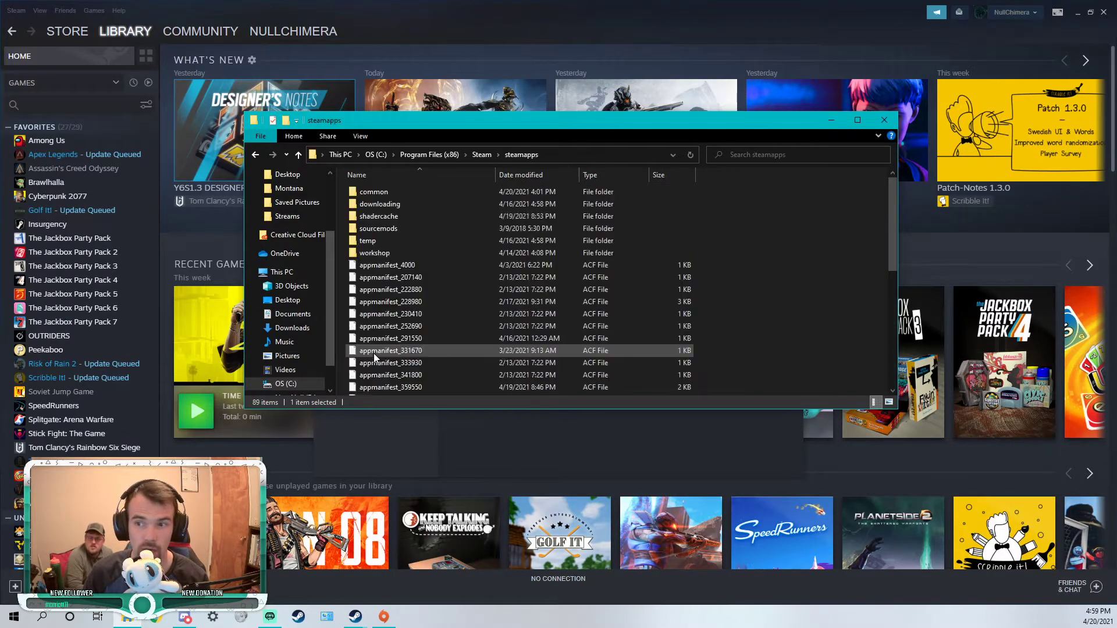
double_click(371, 194)
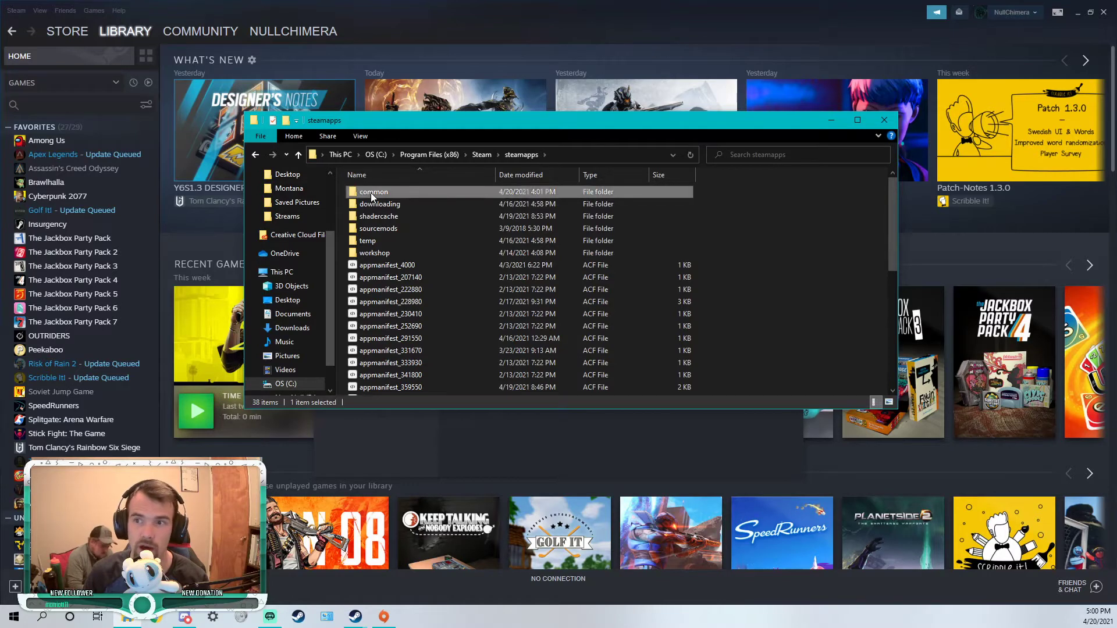
Reveal the common folder's full path, then go back up to the Steam folder.
left_click(625, 156)
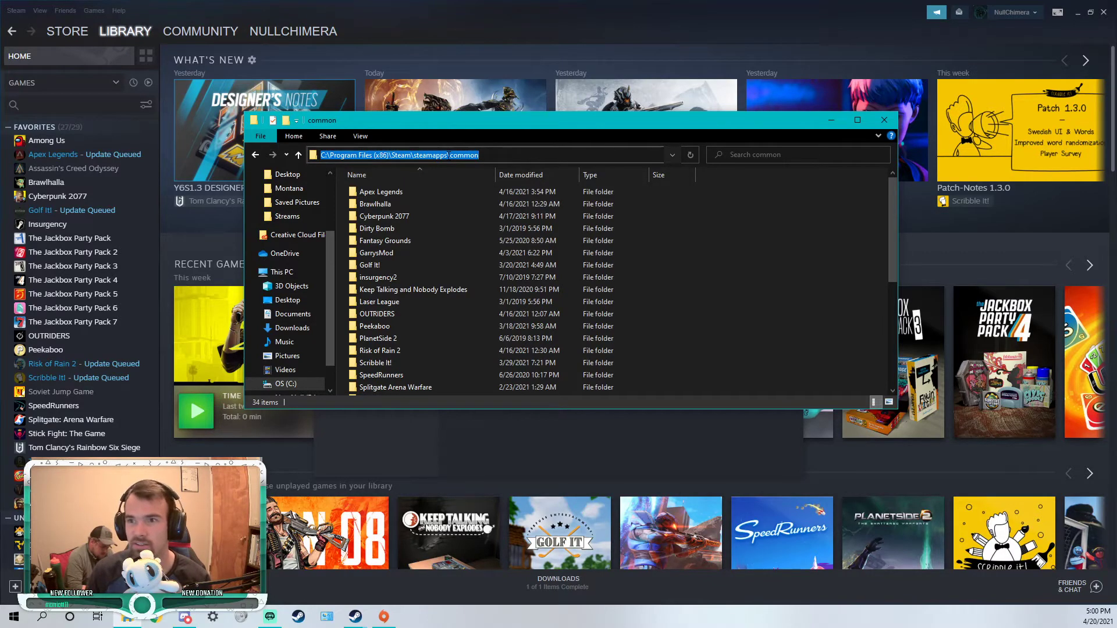
left_click(451, 154)
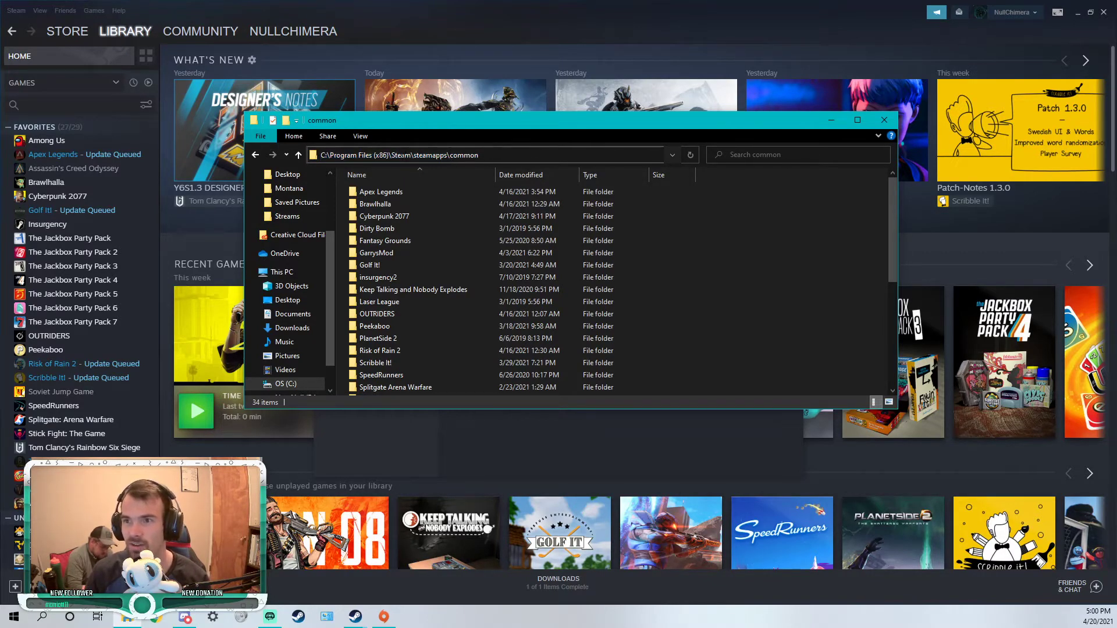
left_click(299, 155)
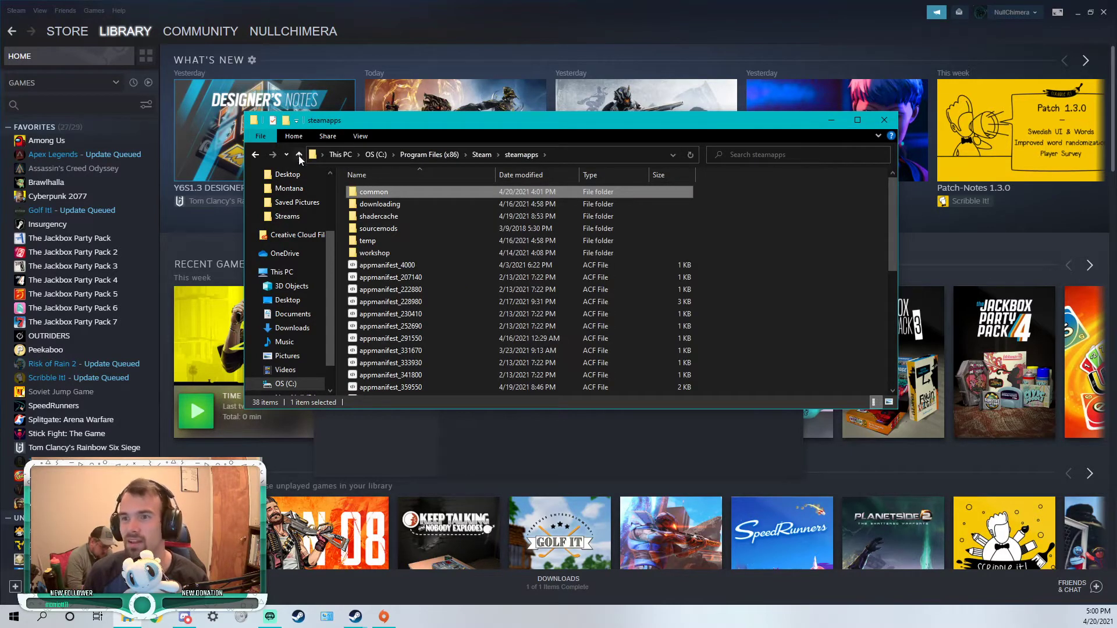
left_click(299, 156)
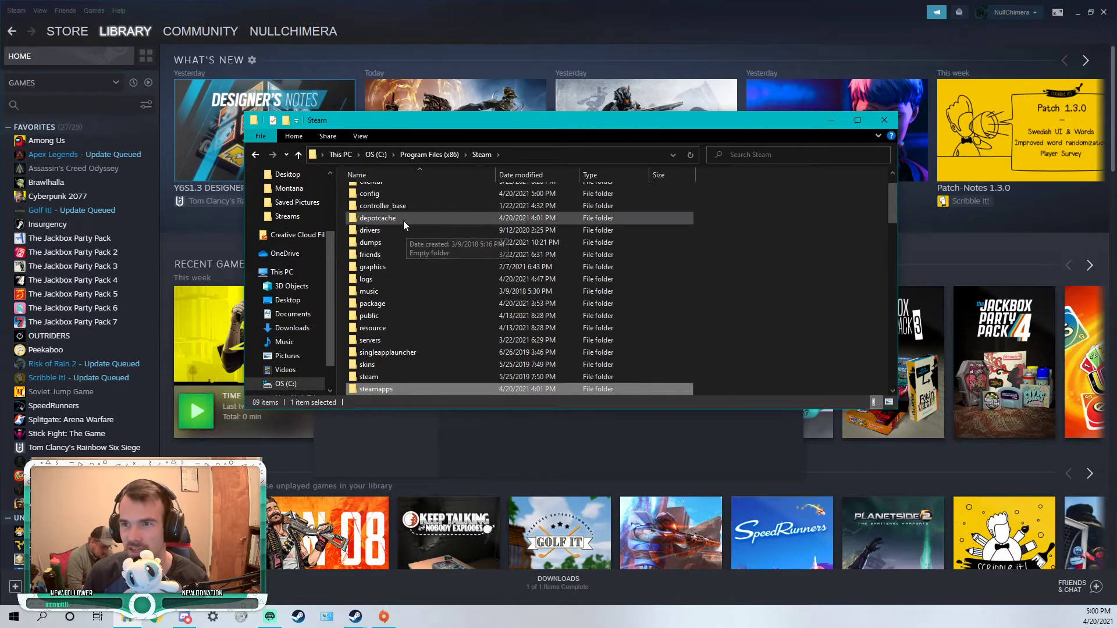
scroll(404, 222, "up", 1)
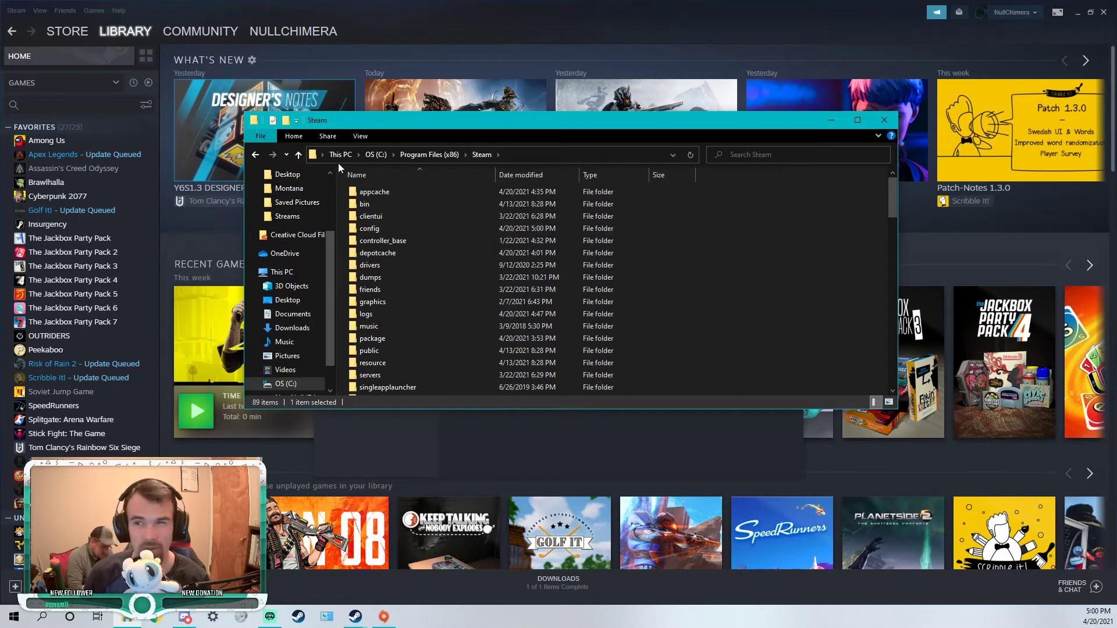
scroll(413, 256, "down", 15)
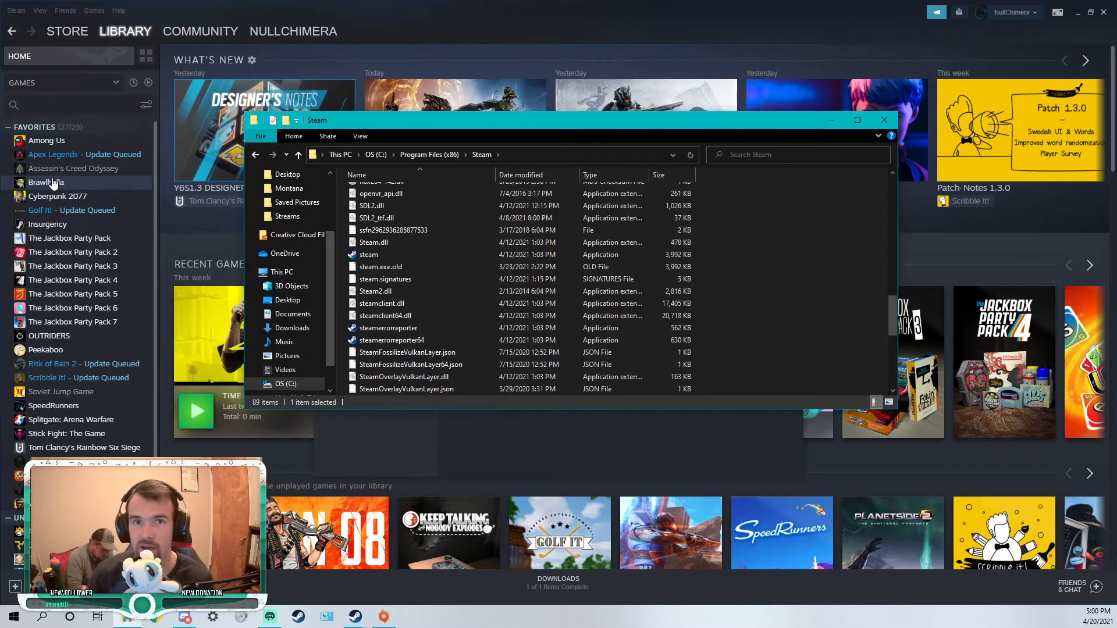
Return to Program Files (x86), reopen the Steam folder, then close File Explorer.
left_click(437, 155)
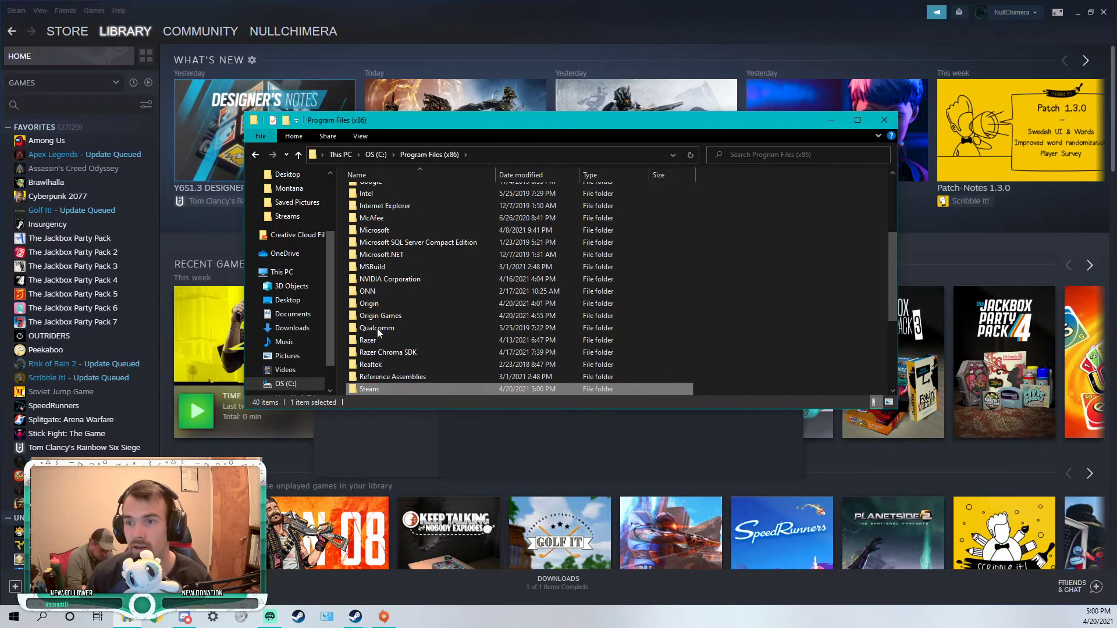
double_click(369, 389)
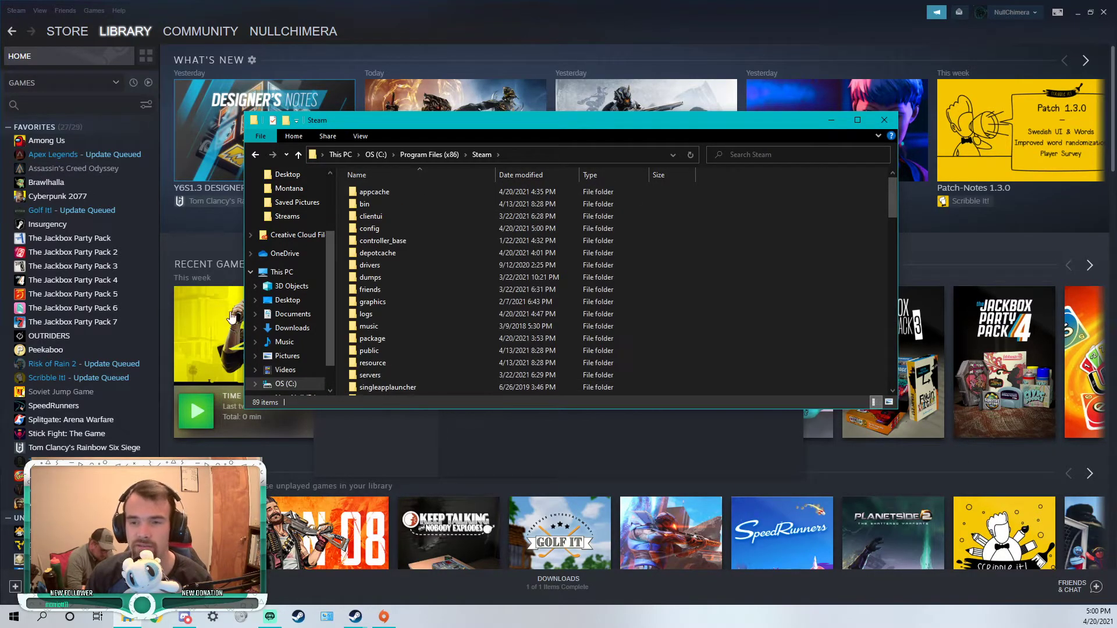
left_click_drag(333, 246, 329, 262)
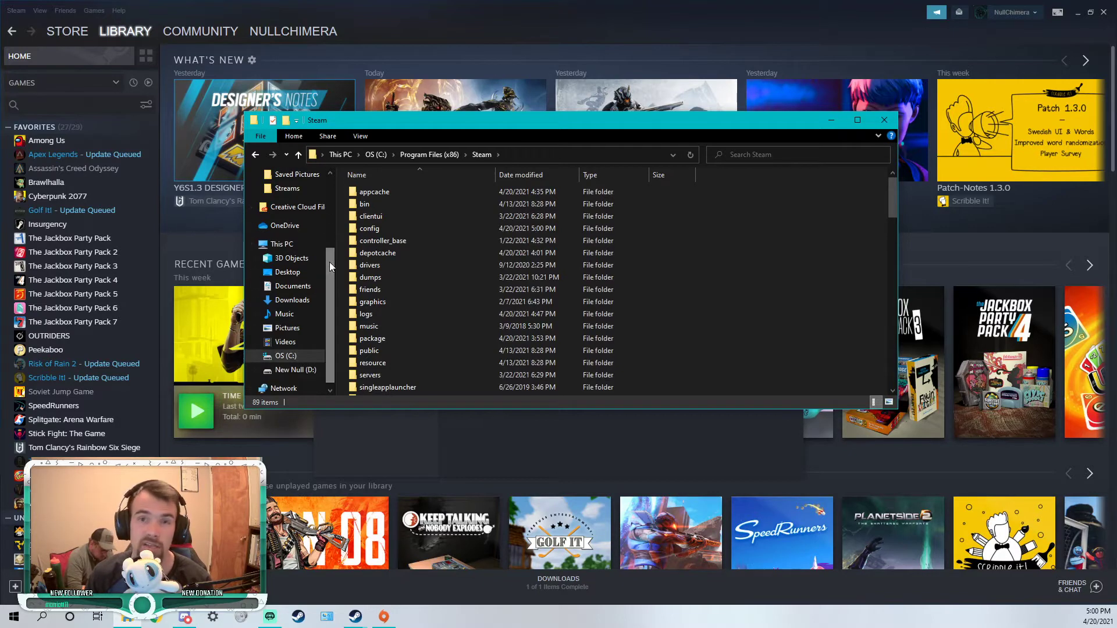
left_click(894, 119)
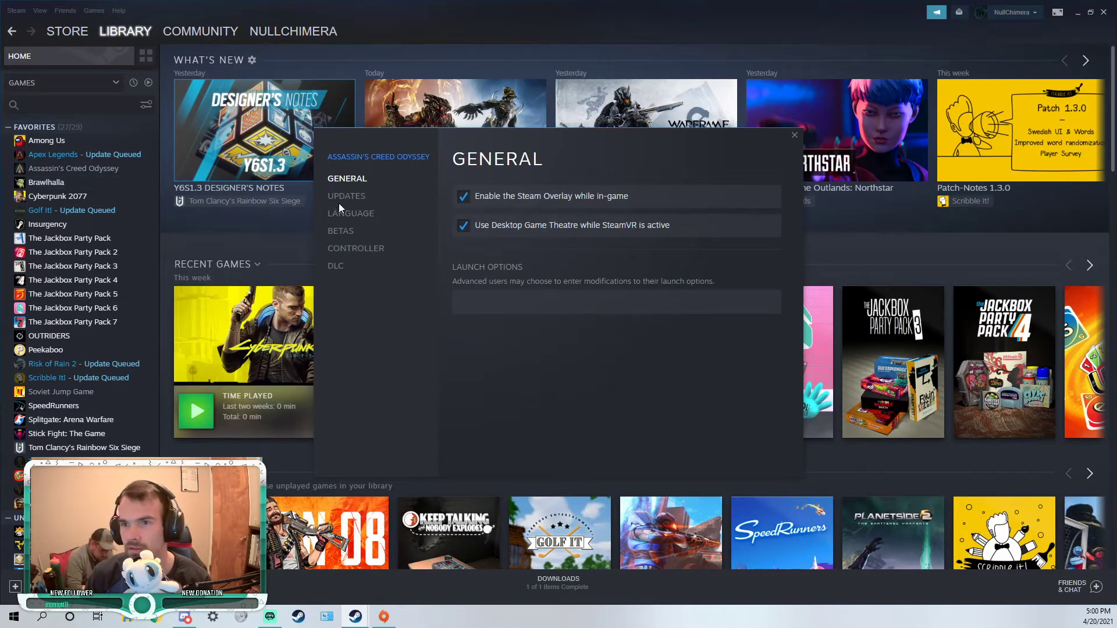
Close Assassin's Creed Odyssey's properties and show Brawlhalla's Local Files settings.
left_click(795, 135)
right_click(69, 185)
left_click(92, 254)
left_click(372, 213)
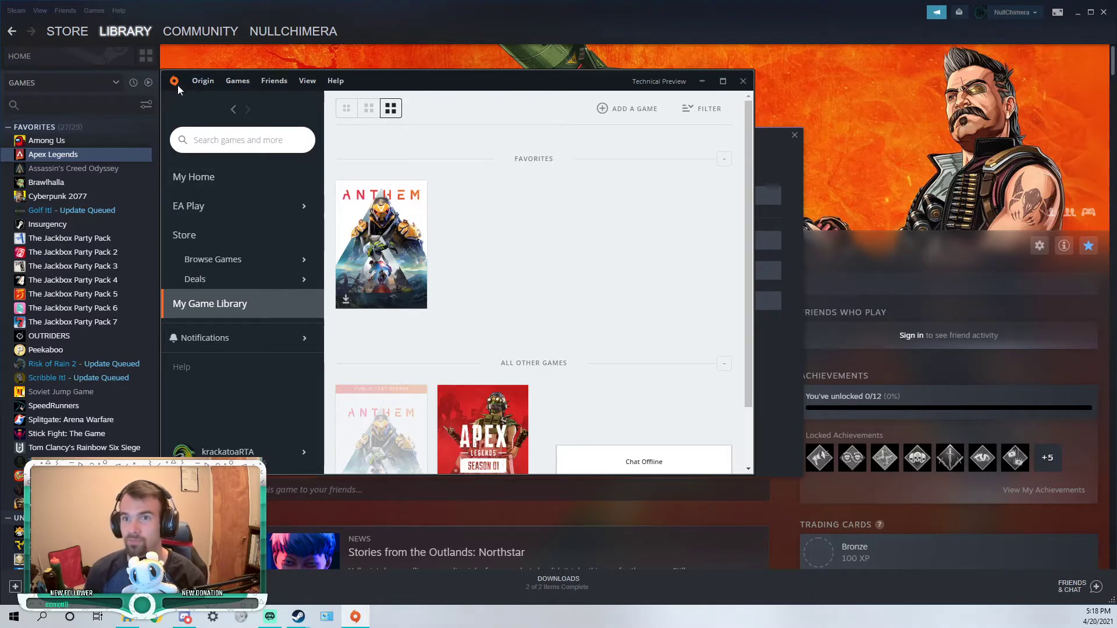
Set Origin's game library location under Installs & Saves to D:\Games\Origin.
left_click(197, 82)
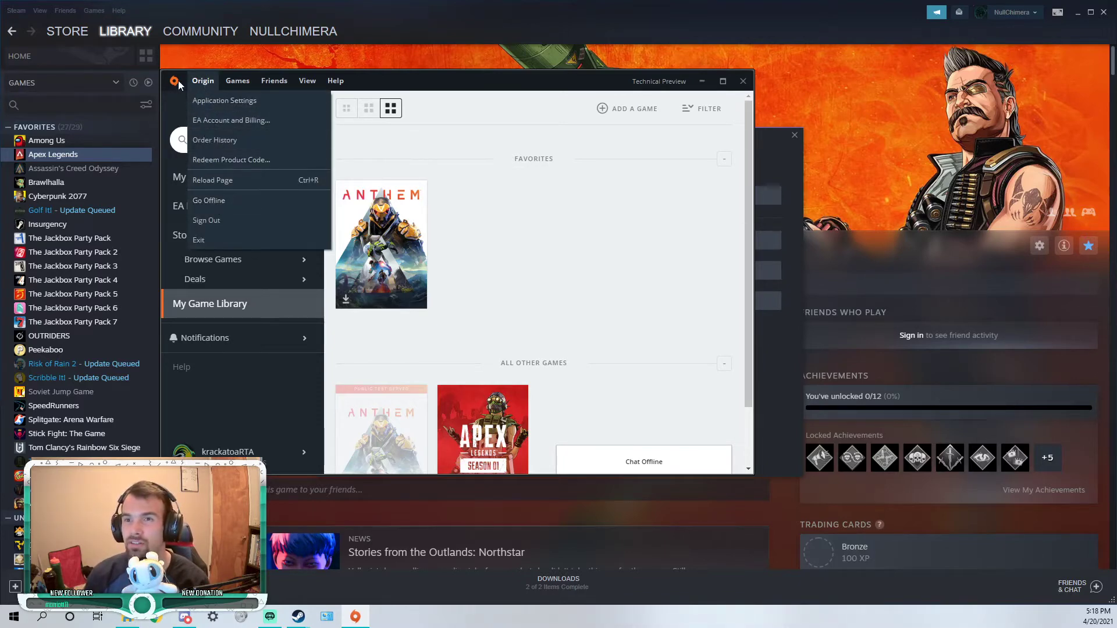
left_click(225, 100)
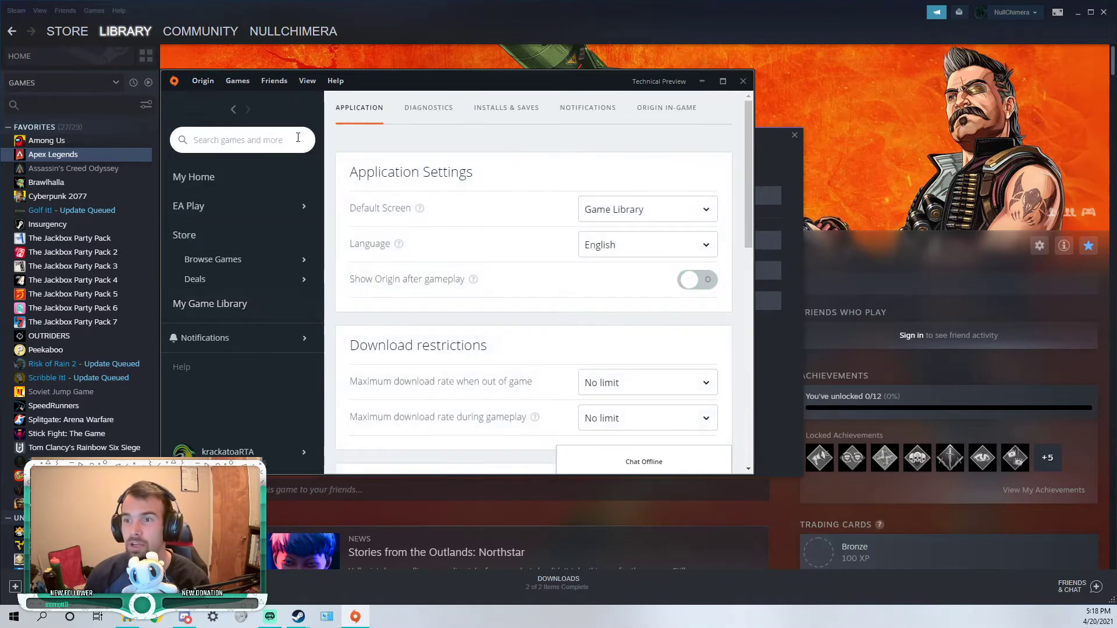
left_click(503, 112)
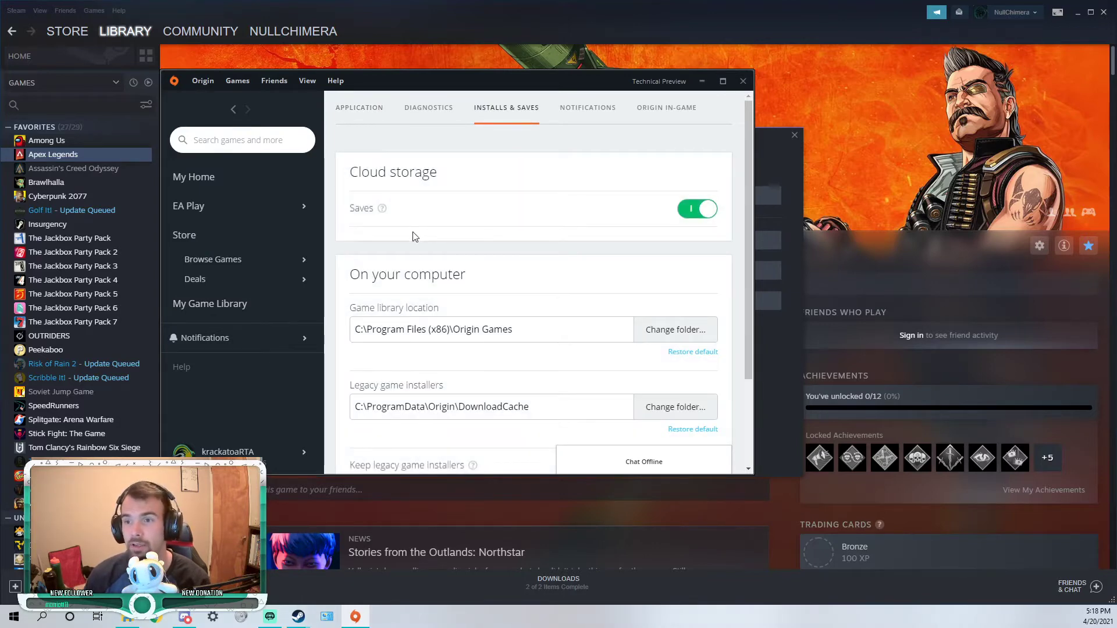
scroll(414, 236, "down", 1)
left_click_drag(349, 273, 446, 277)
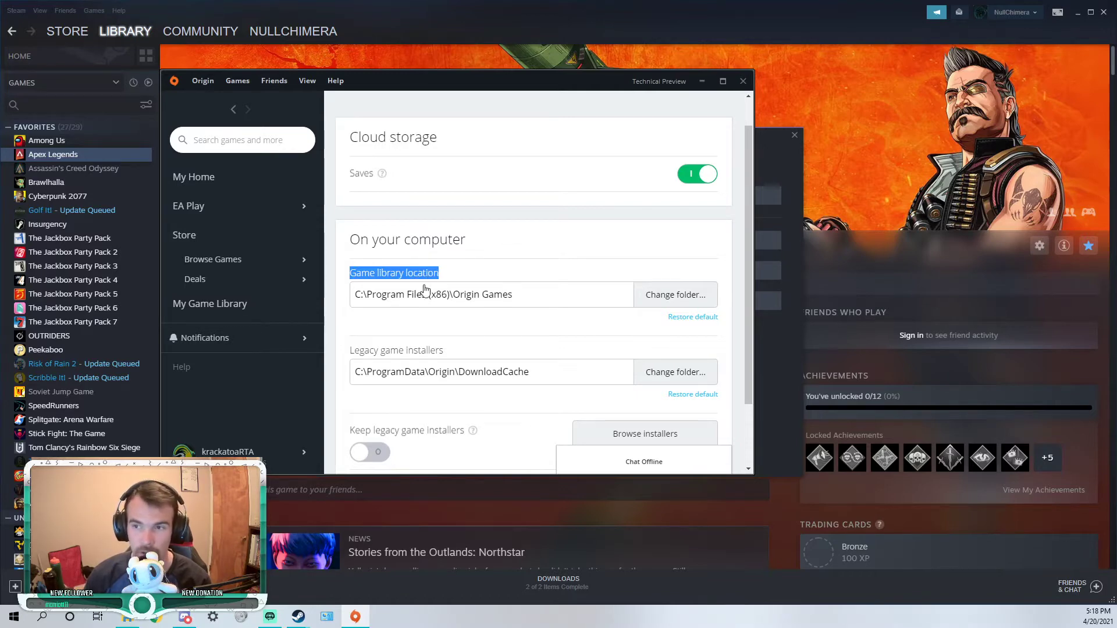
left_click(656, 298)
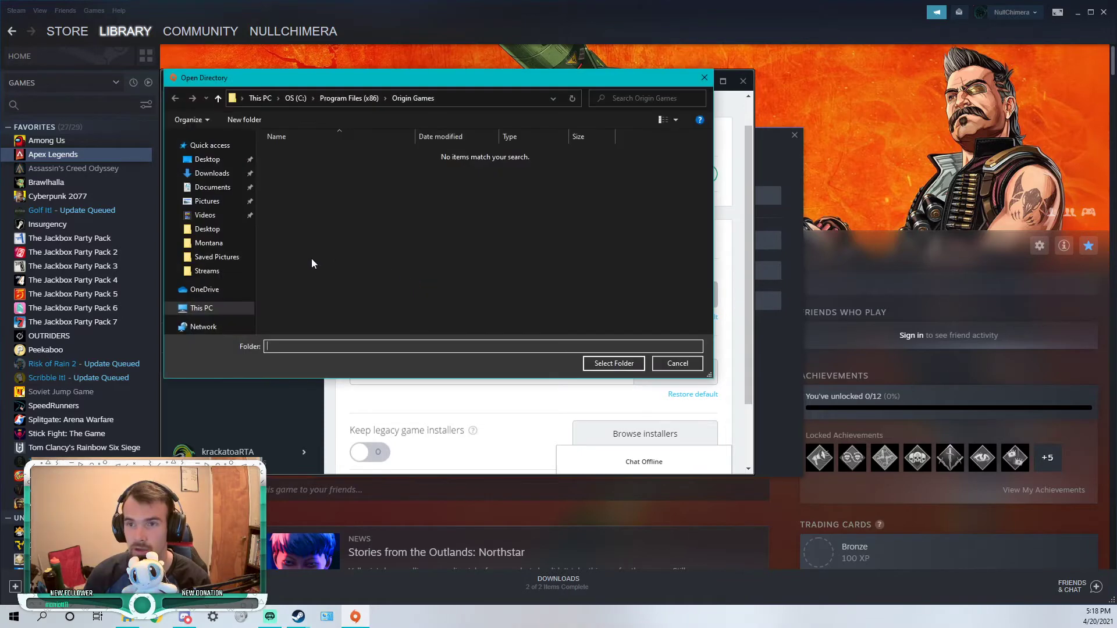
left_click(205, 315)
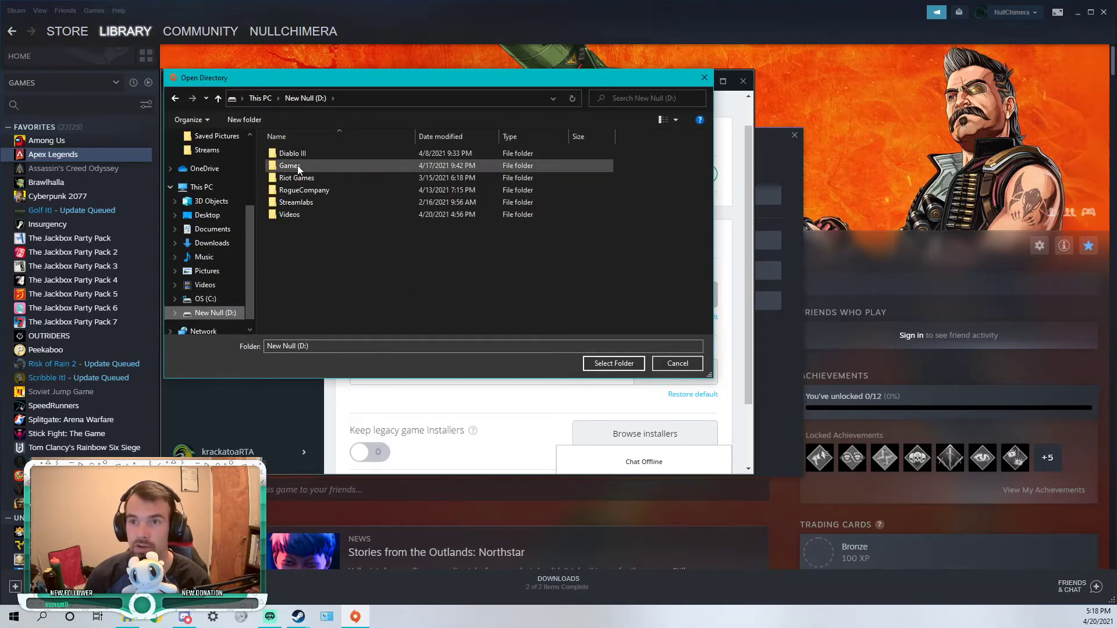
double_click(288, 167)
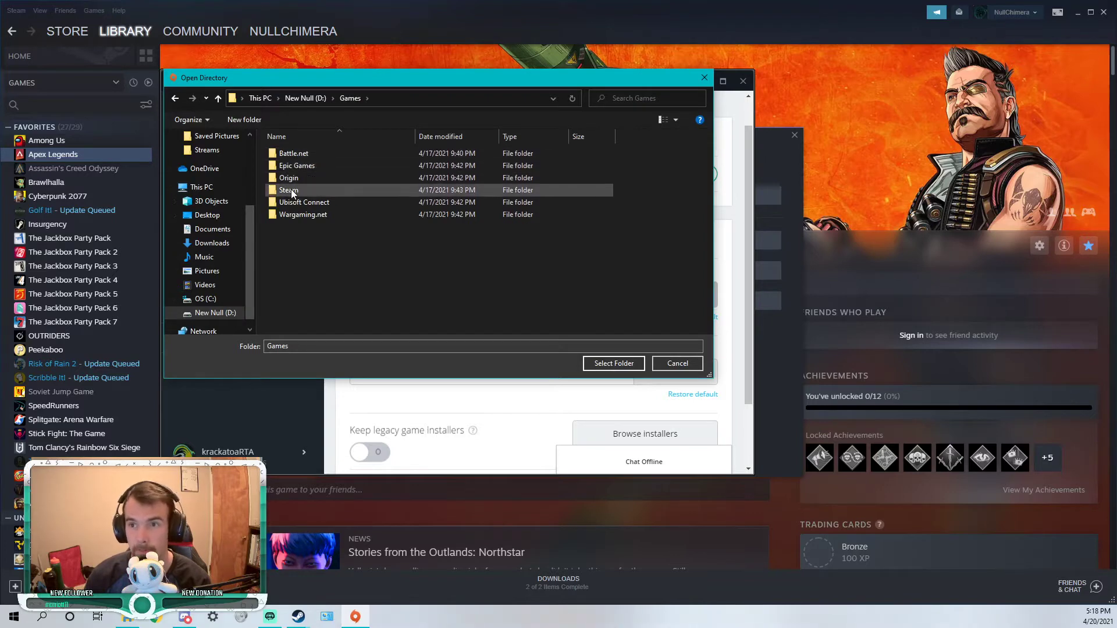
double_click(289, 178)
left_click(593, 365)
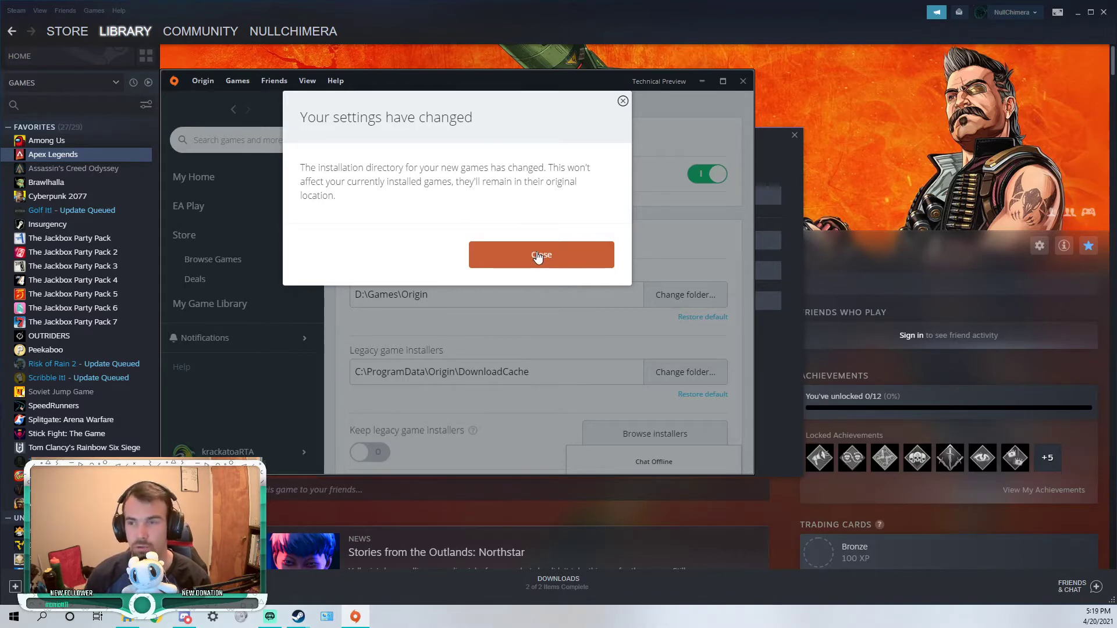
Dismiss Origin's settings-changed notice and browse File Explorer to D:\Games.
left_click(538, 256)
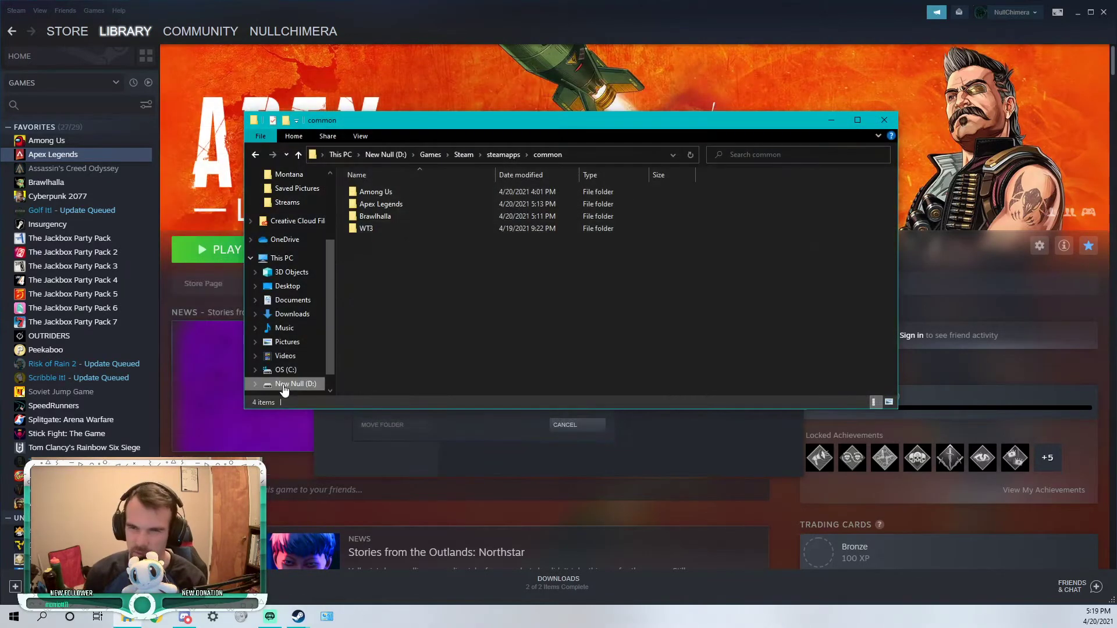
left_click(284, 387)
double_click(389, 201)
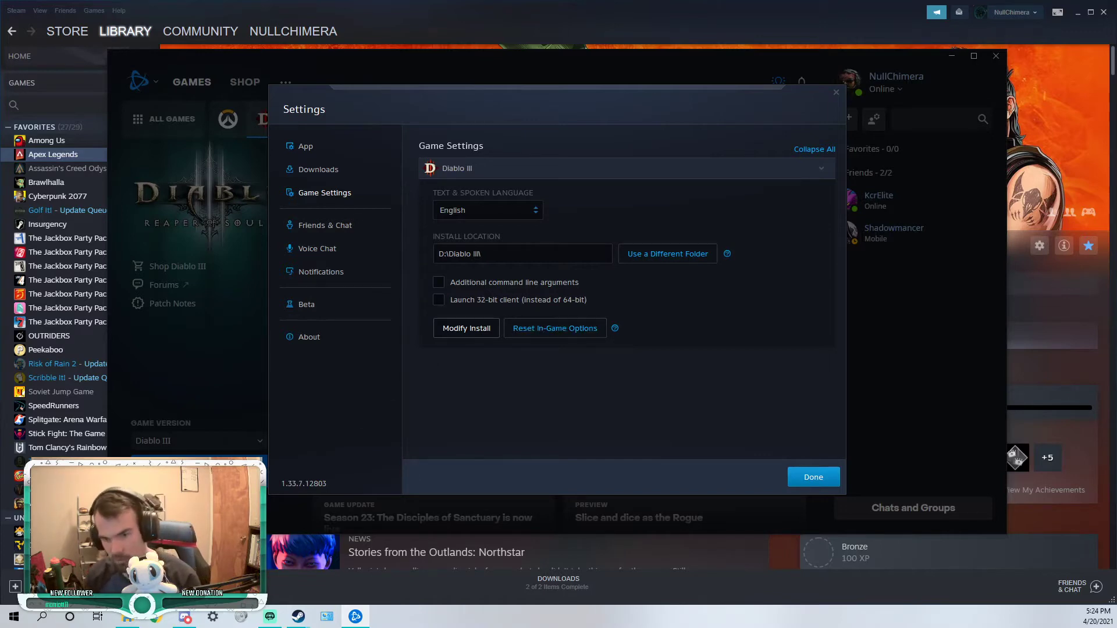
Move the D:\Diablo III folder into D:\Games\Battle.net using TeraCopy.
left_click(127, 618)
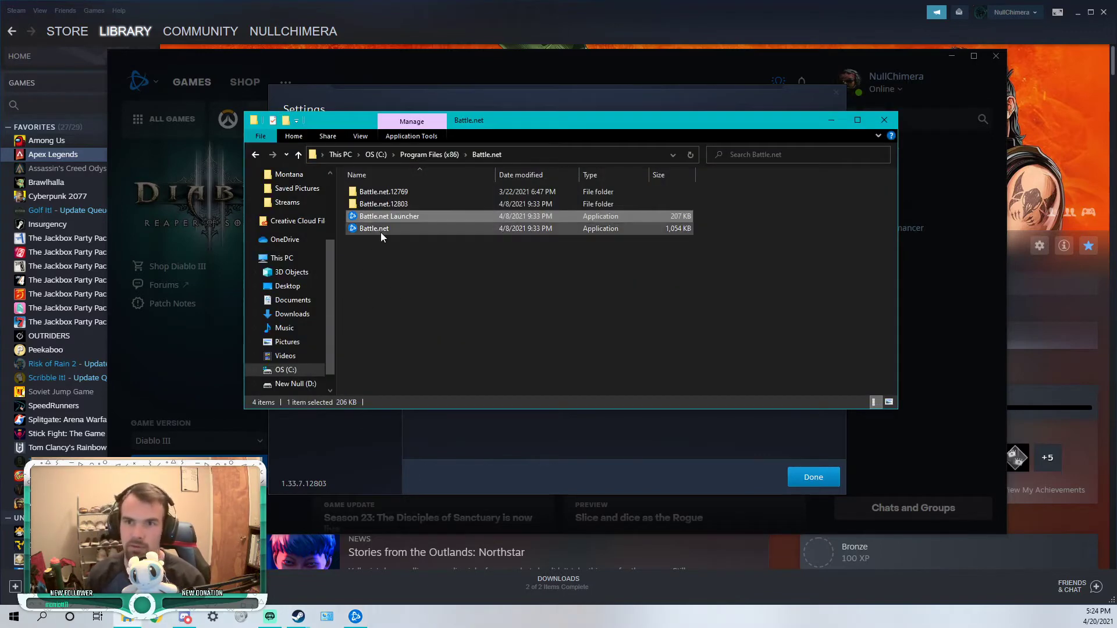
left_click(288, 384)
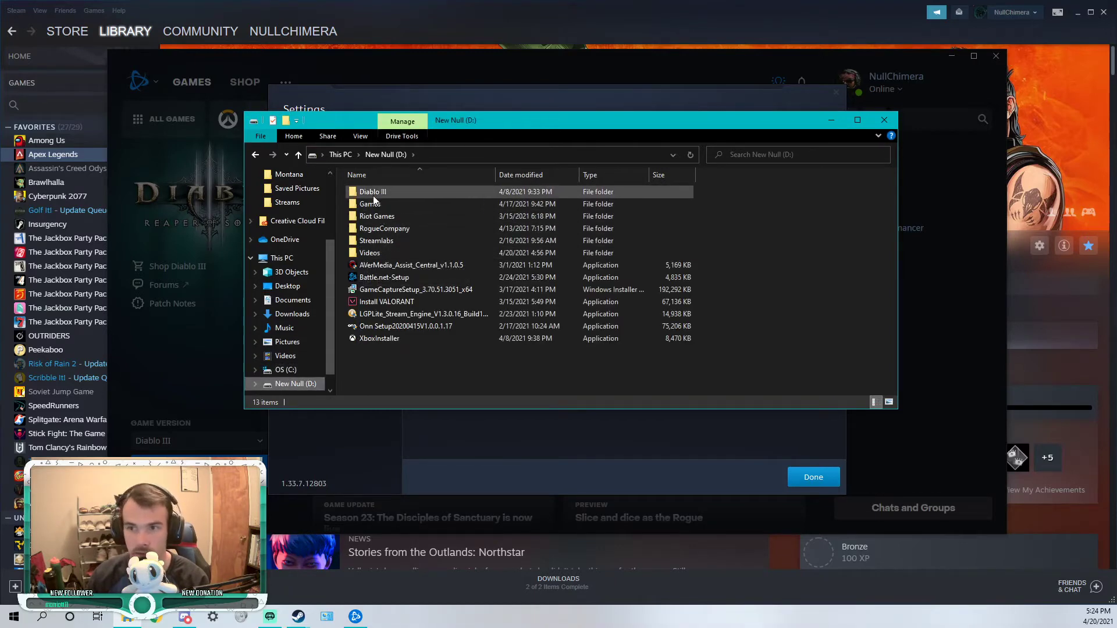
left_click(372, 194)
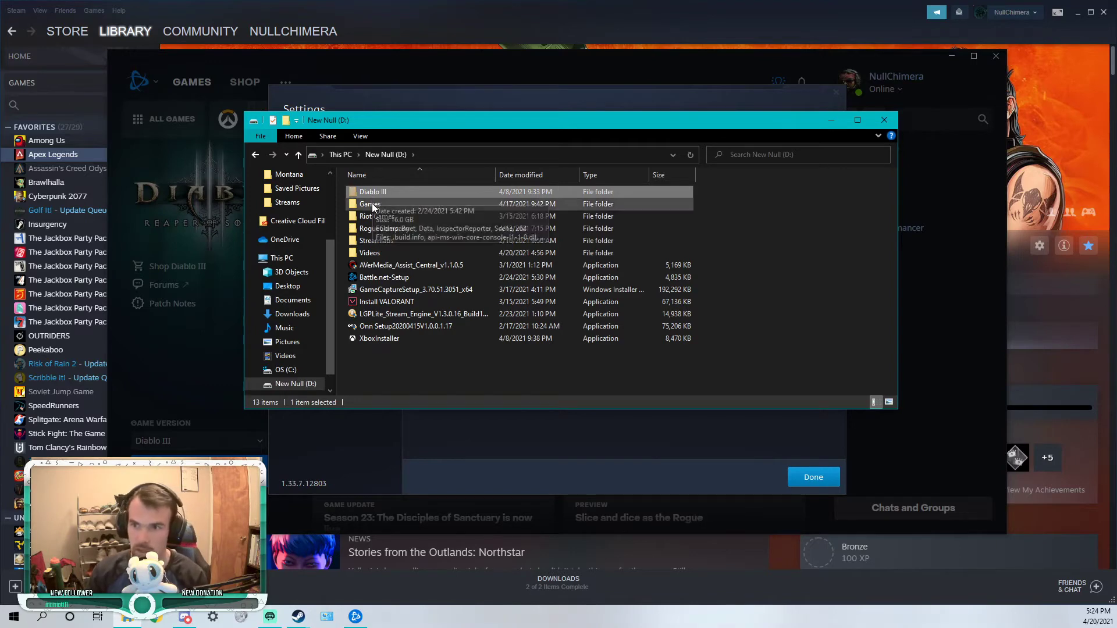
double_click(373, 205)
double_click(374, 191)
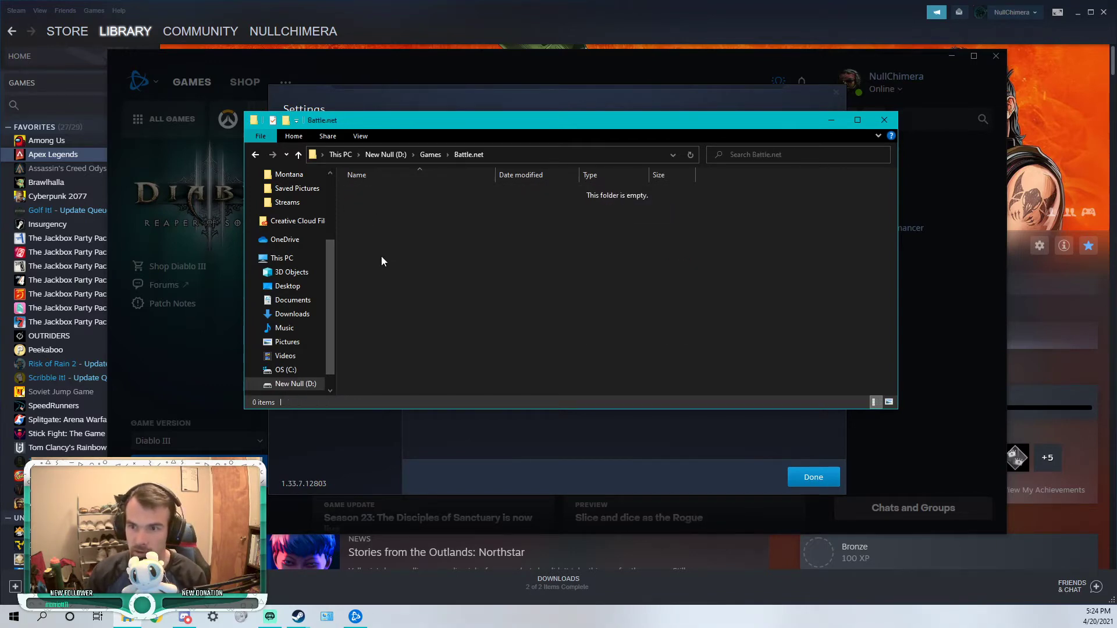
key("ctrl+v")
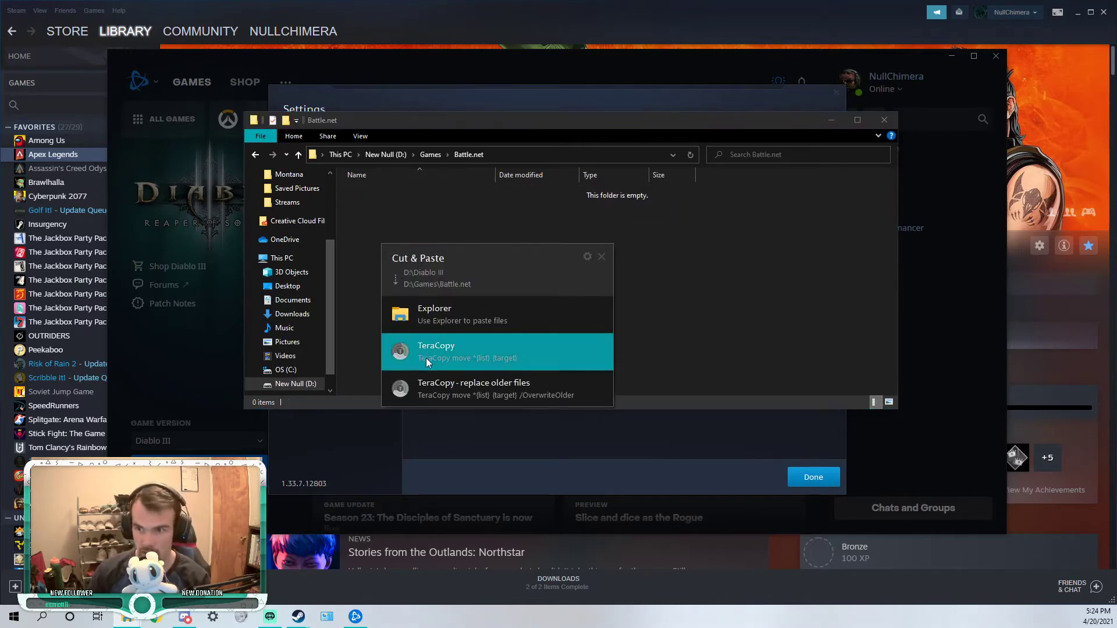
left_click(451, 366)
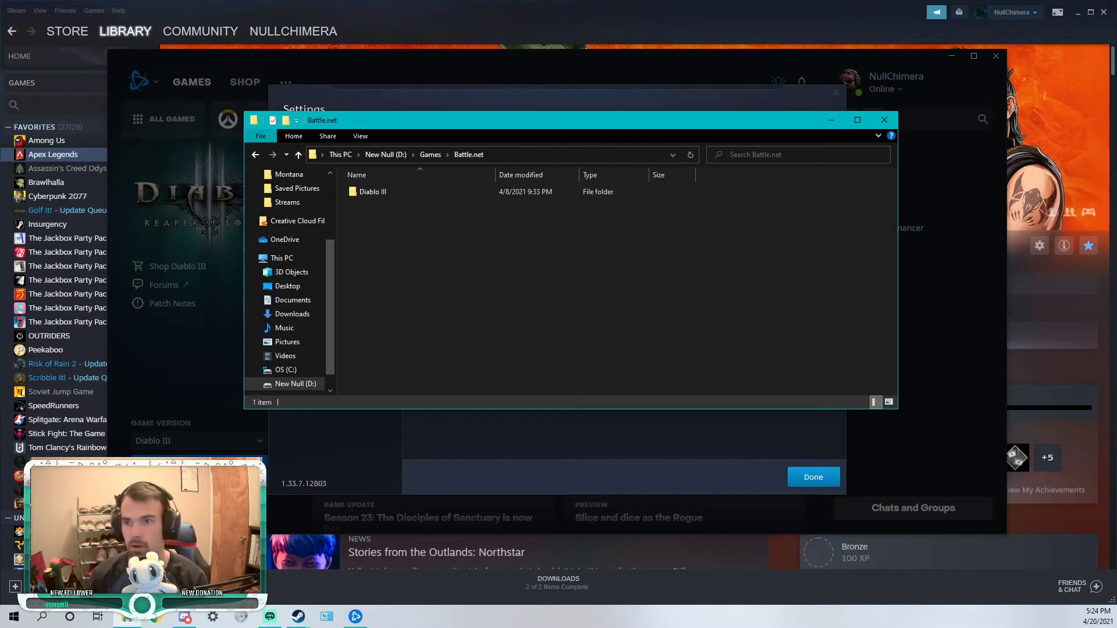
Check the moved Diablo III folder's contents and properties, then close File Explorer.
double_click(362, 191)
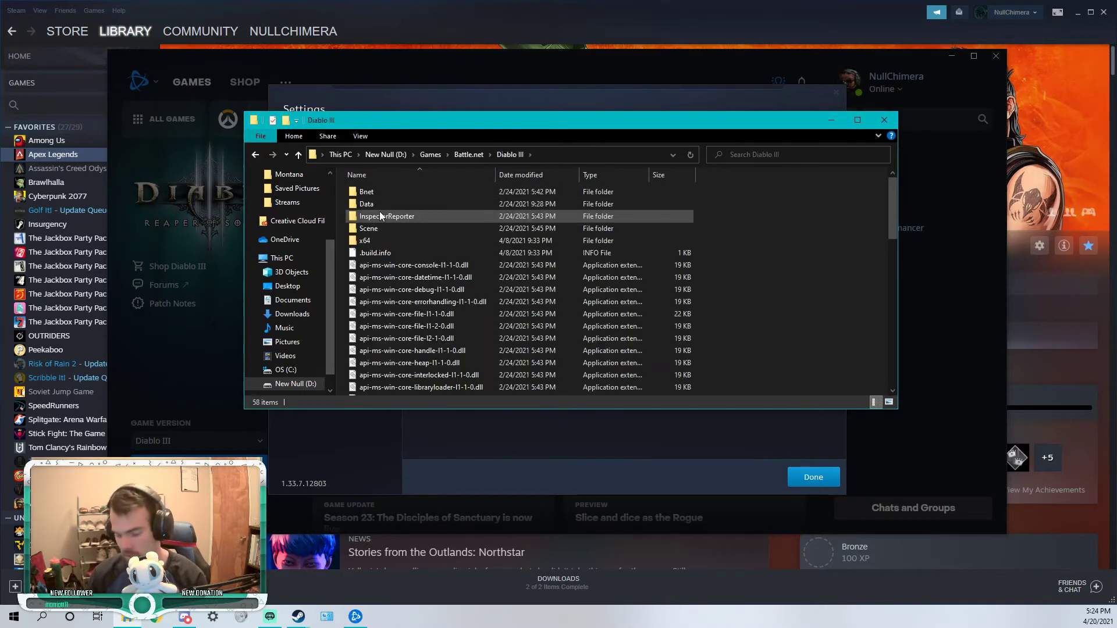
key("alt+Left")
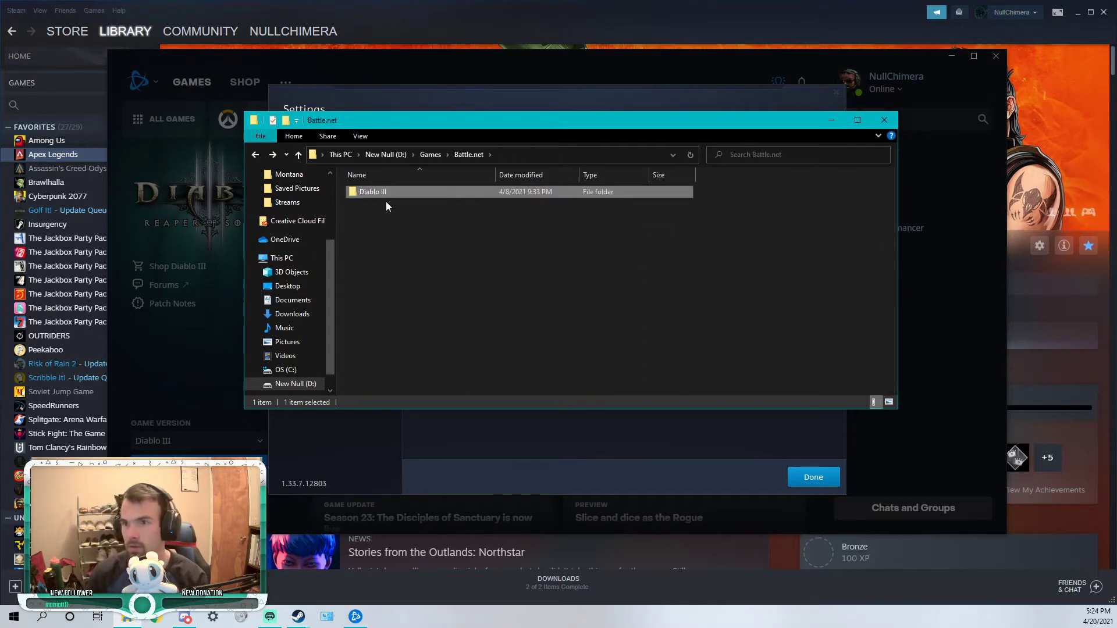
key("alt+Return")
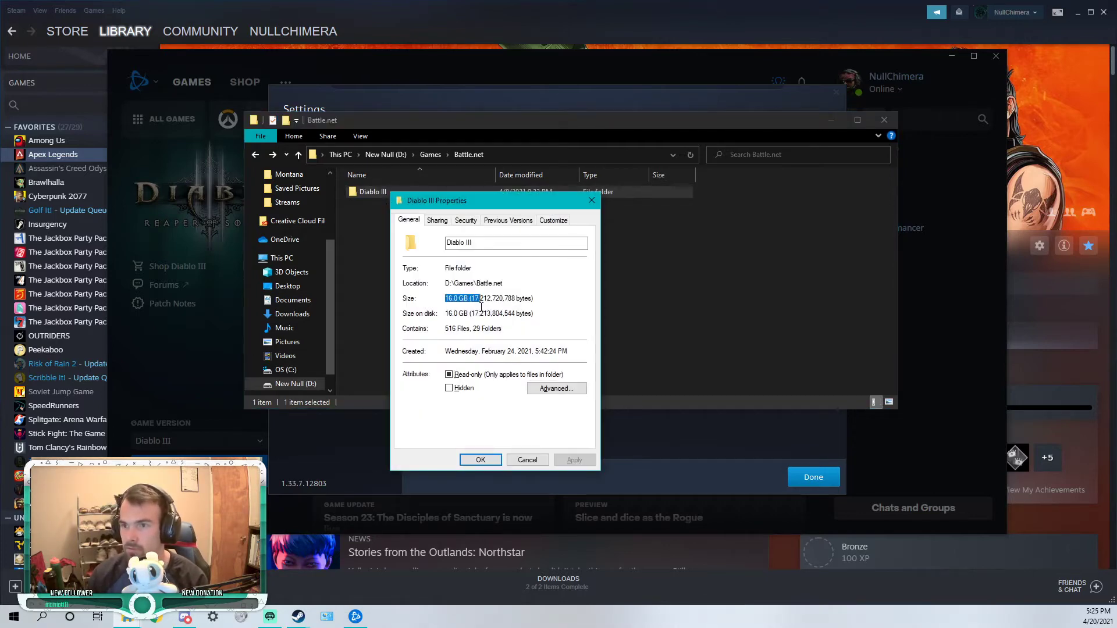
left_click(592, 201)
left_click(521, 230)
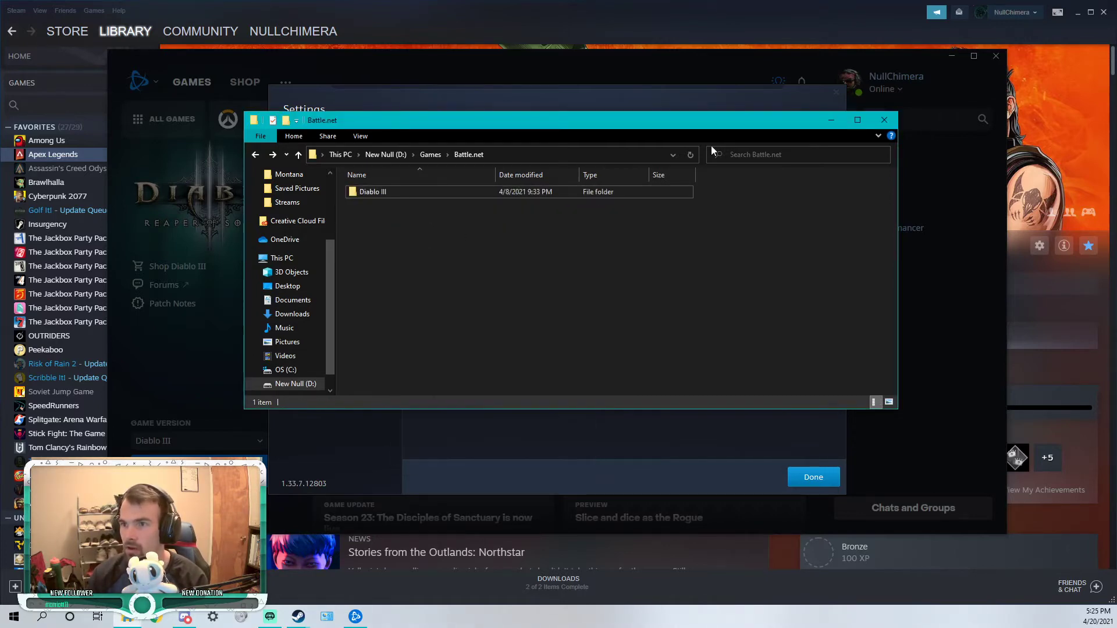
left_click(885, 119)
Point Diablo III's install location to D:\Games\Battle.net\Diablo III.
left_click(669, 253)
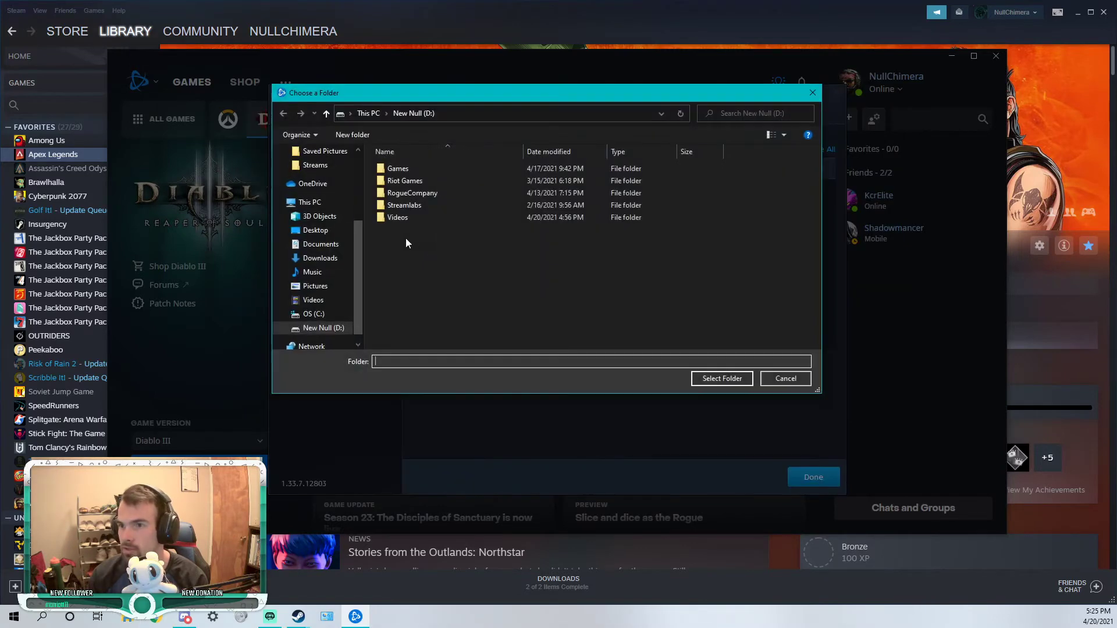
double_click(398, 169)
double_click(400, 168)
left_click(398, 169)
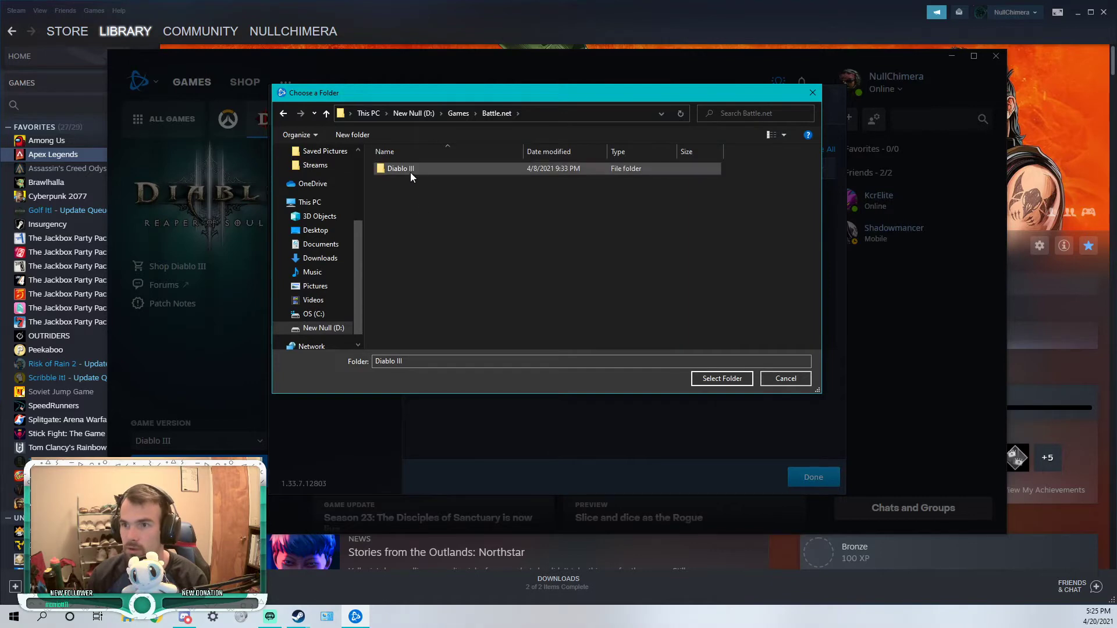
left_click(725, 380)
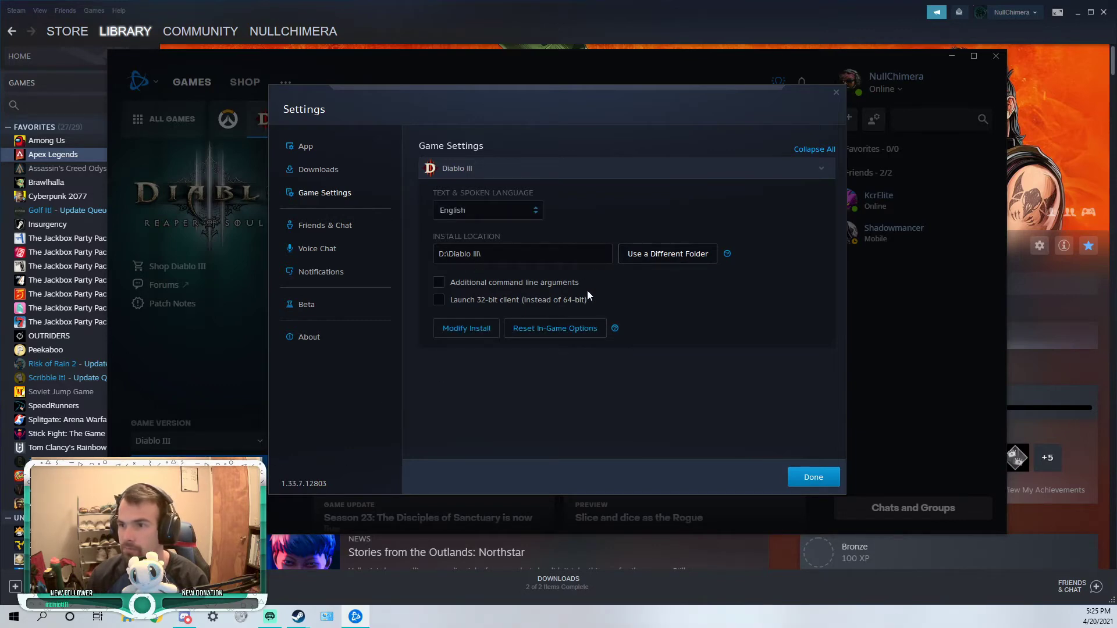
Reopen Diablo III's game settings to confirm the updated install path, then close them.
left_click(824, 484)
left_click(279, 470)
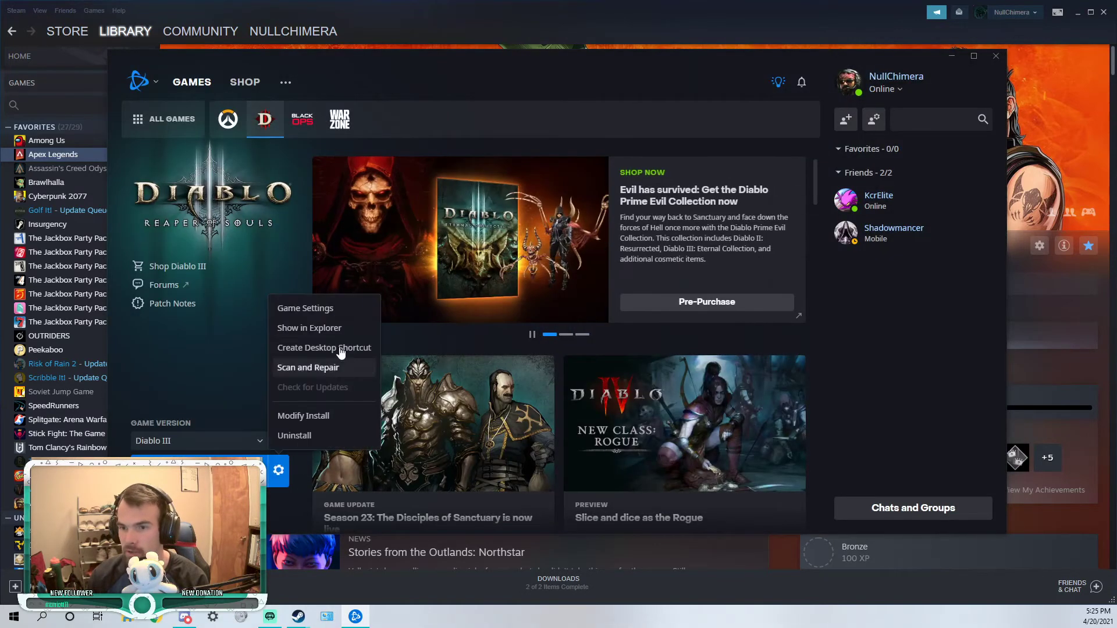
left_click(325, 315)
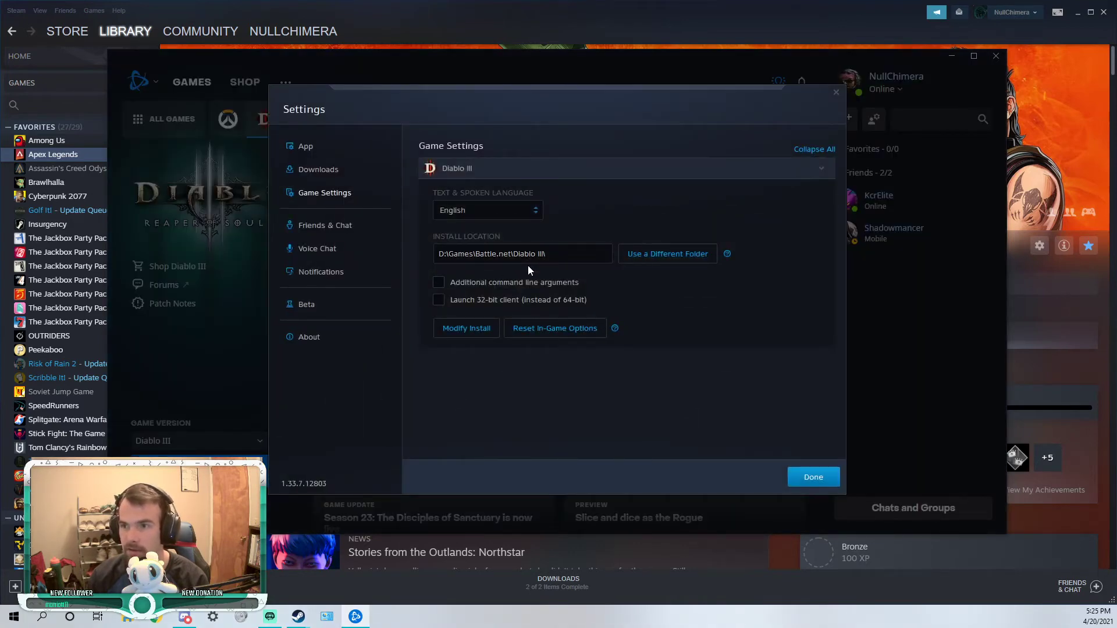
left_click(815, 477)
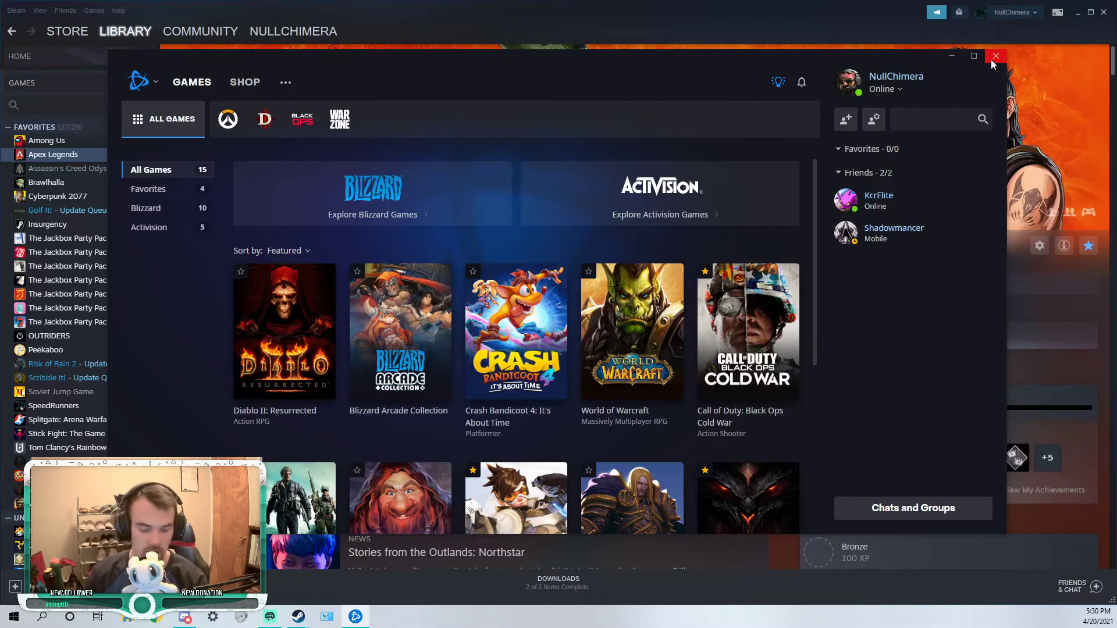
Close the Battle.net launcher.
left_click(997, 56)
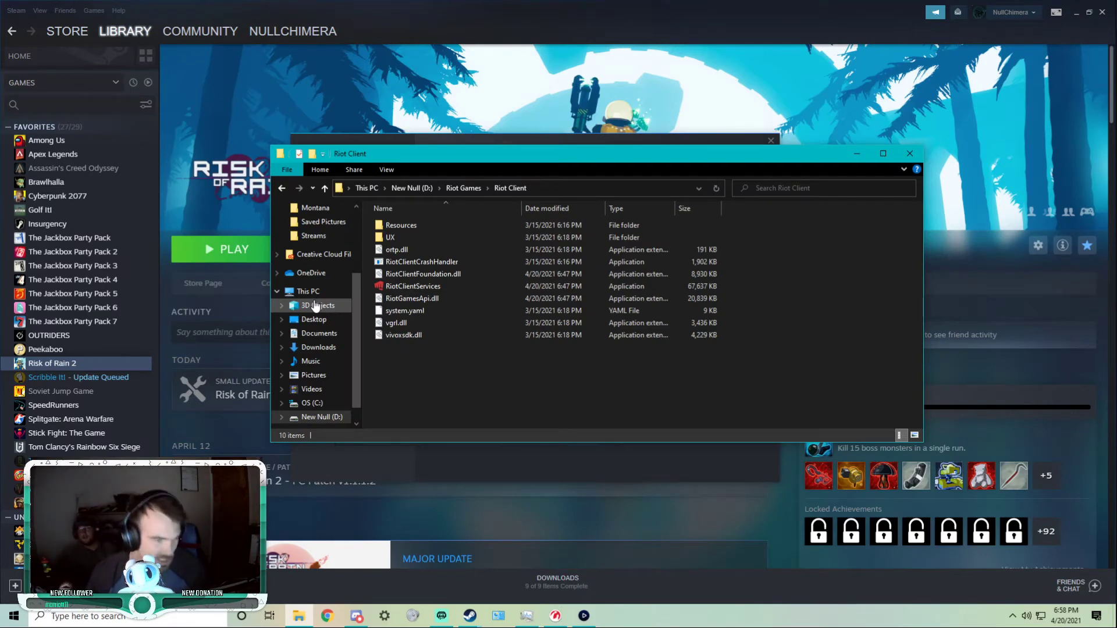
Open Wargaming.net Game Center settings and expand Updates, Auto-Updates and Connections (port 6881).
left_click(553, 618)
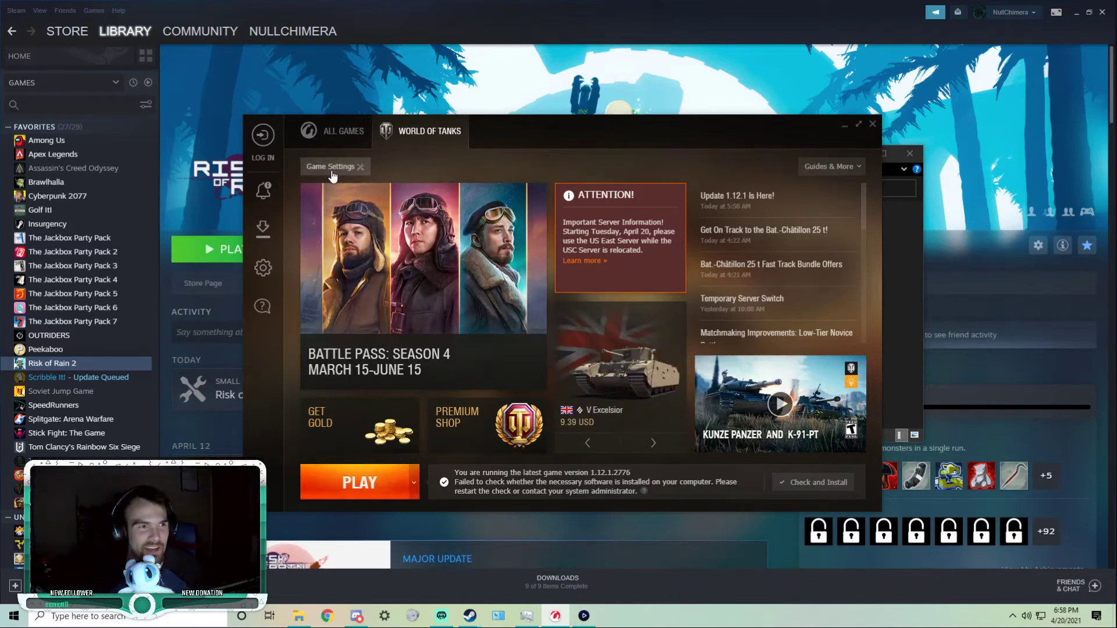
left_click(269, 267)
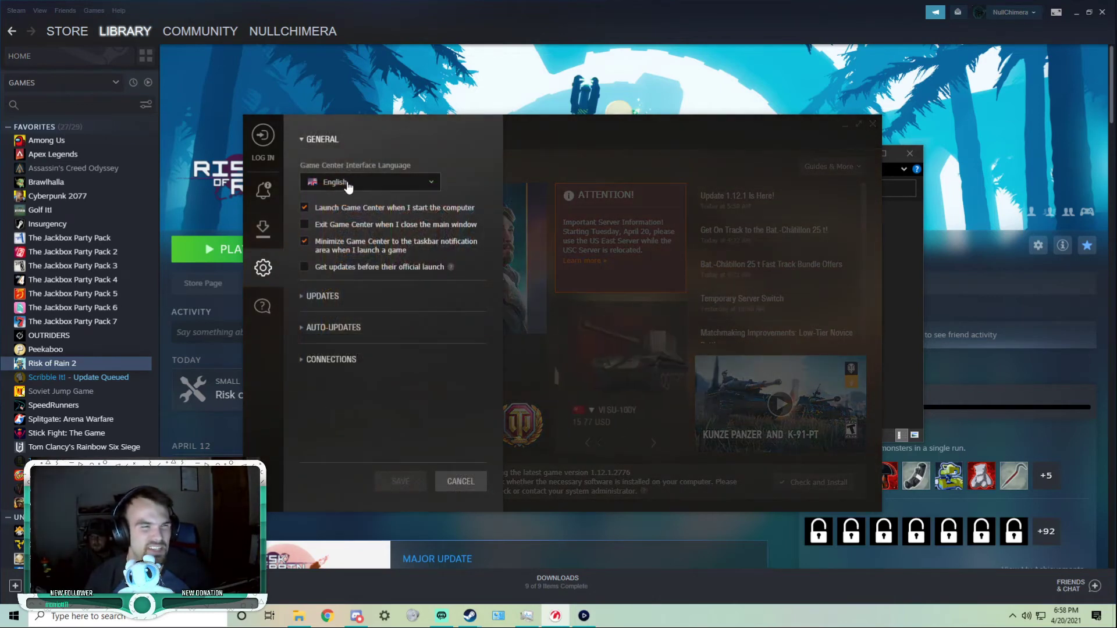
left_click(315, 295)
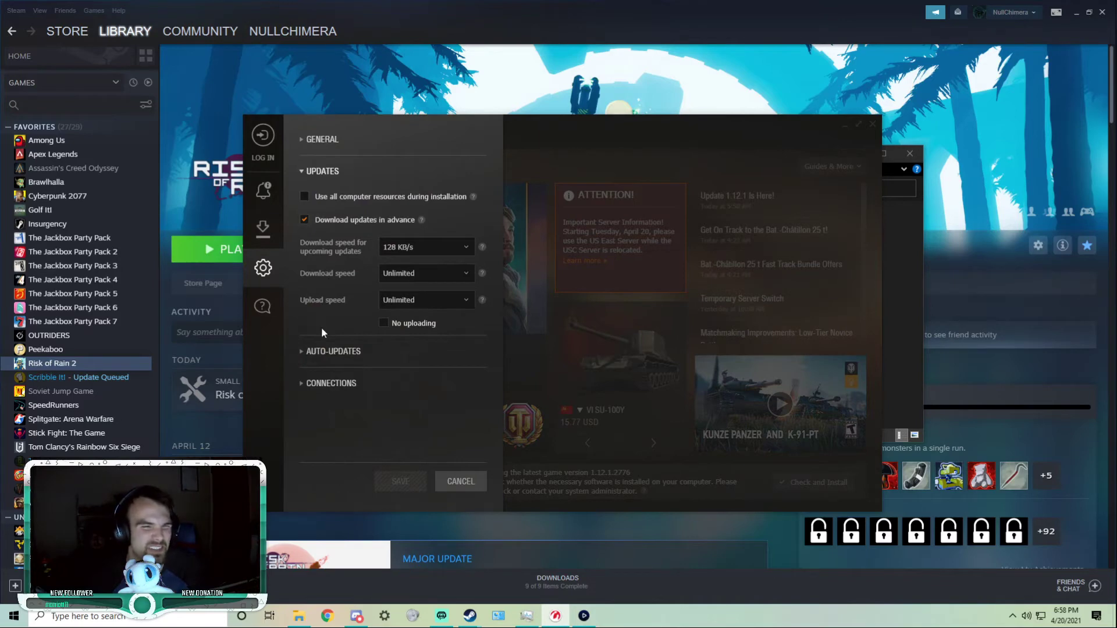
left_click(324, 351)
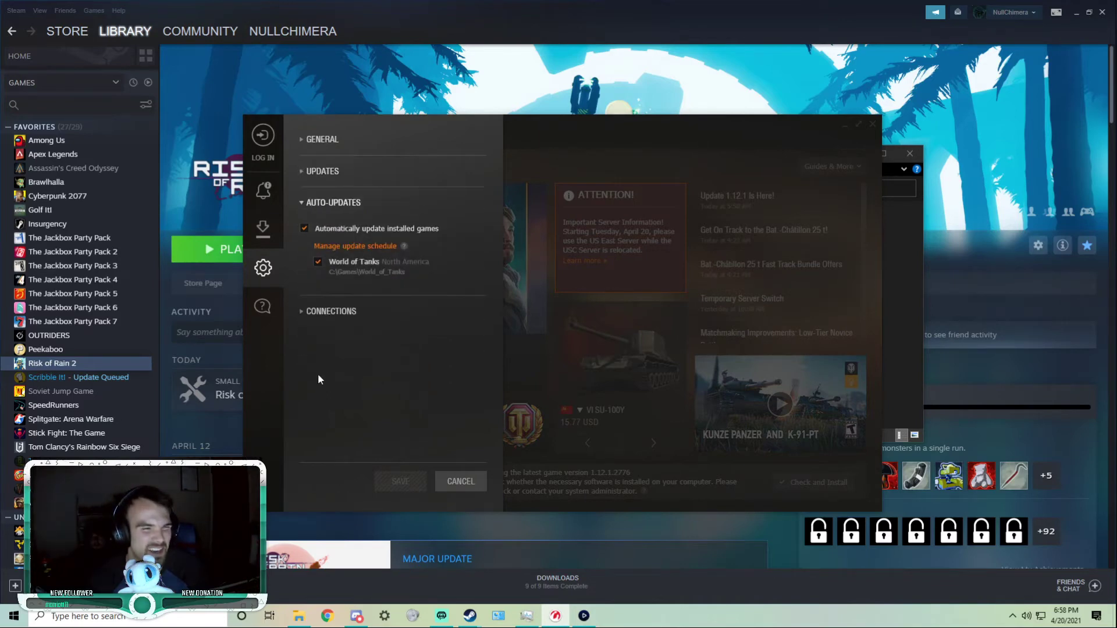
left_click(330, 314)
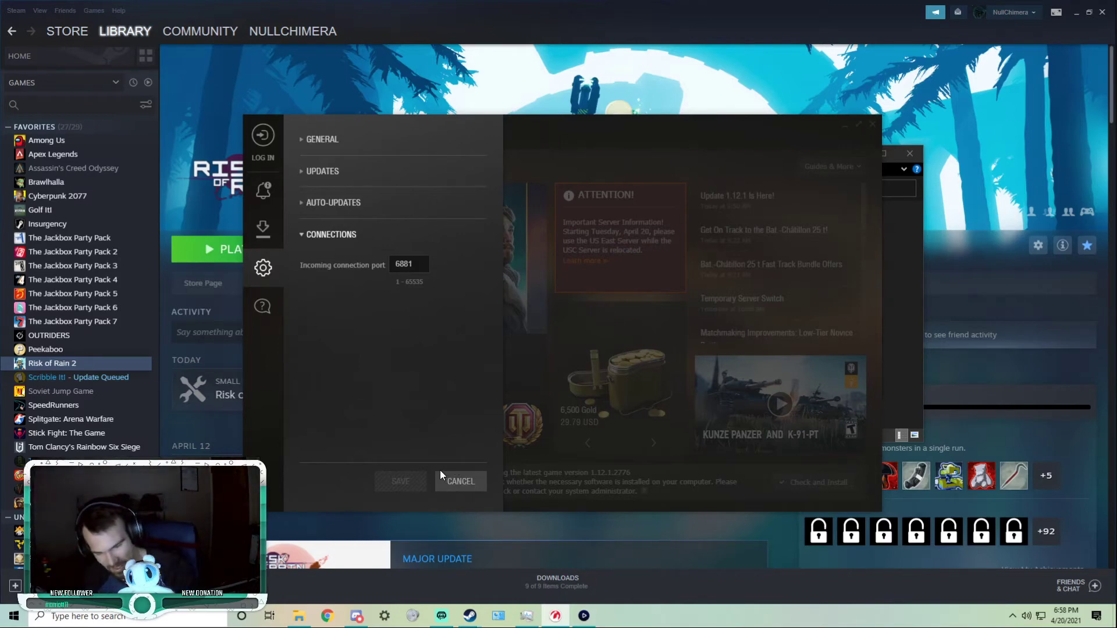
Open File Explorer on OS (C:) and locate World_of_Tanks in C:\Games.
key("super+e")
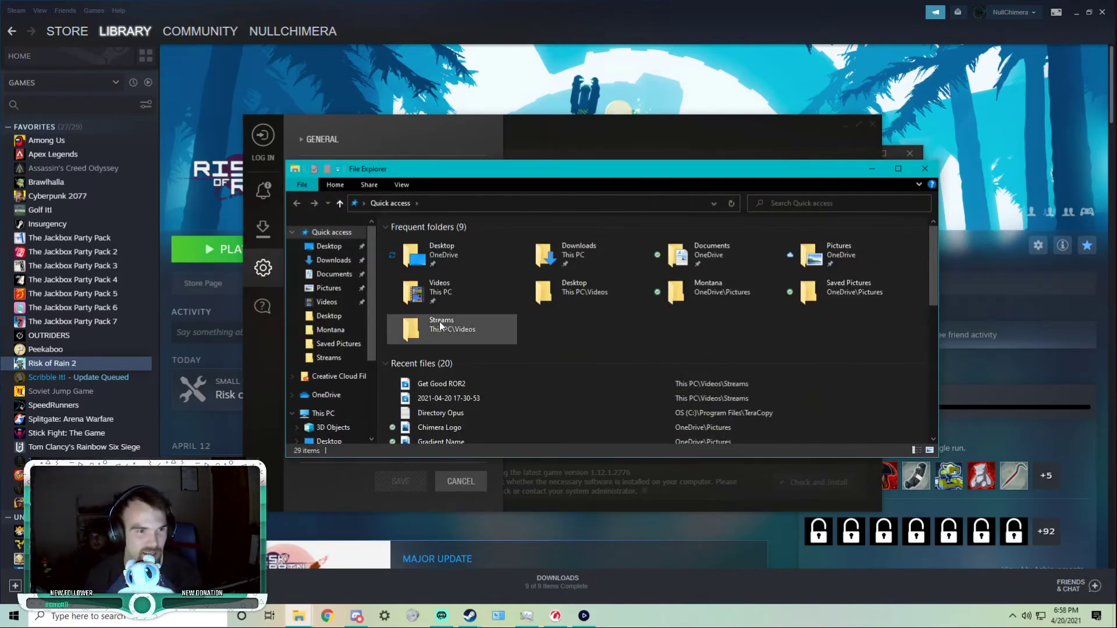
scroll(328, 416, "down", 3)
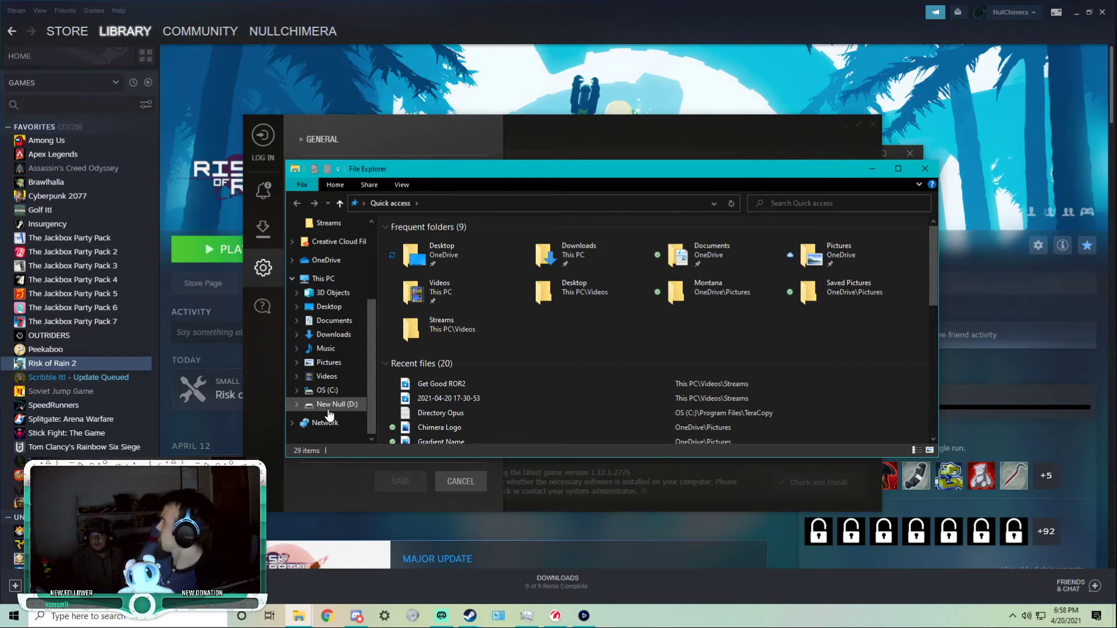
left_click(327, 390)
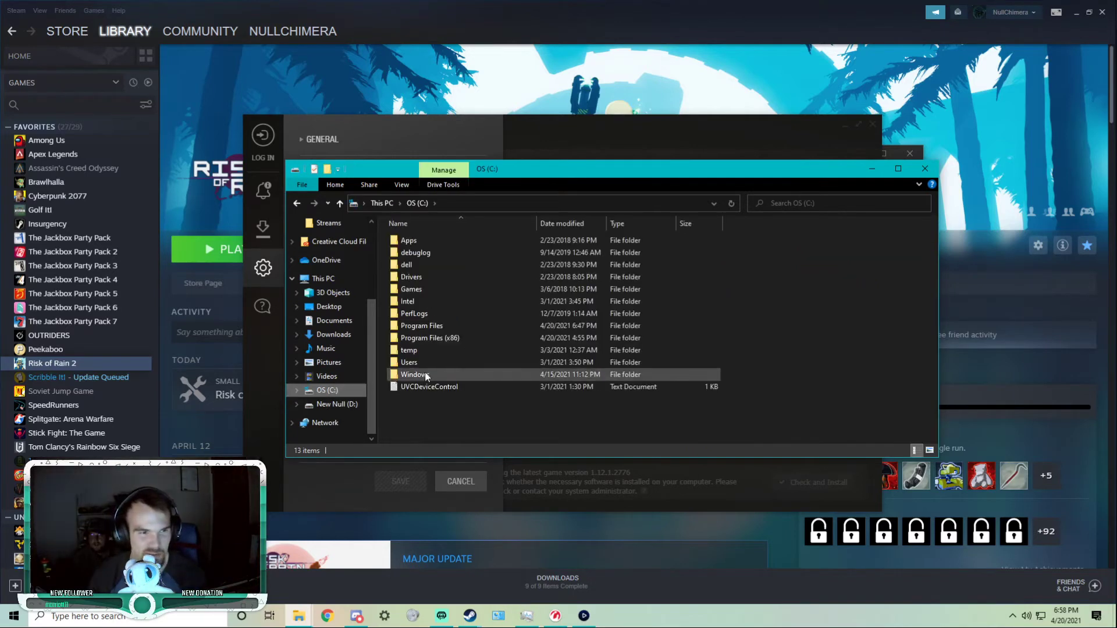
double_click(416, 328)
scroll(424, 356, "down", 6)
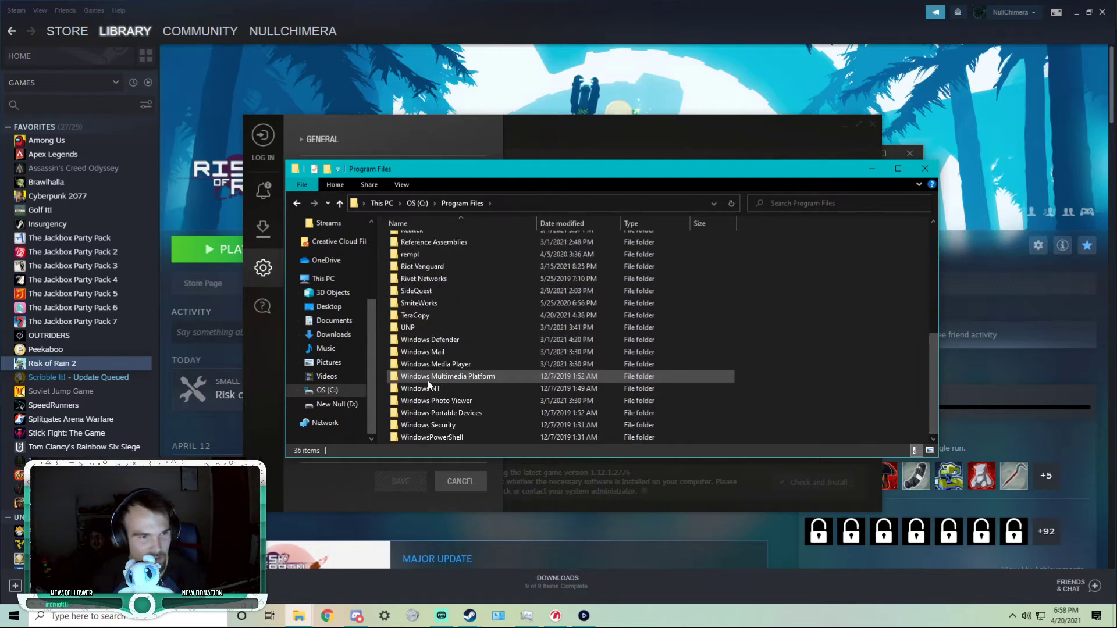
key("alt+Up")
double_click(428, 242)
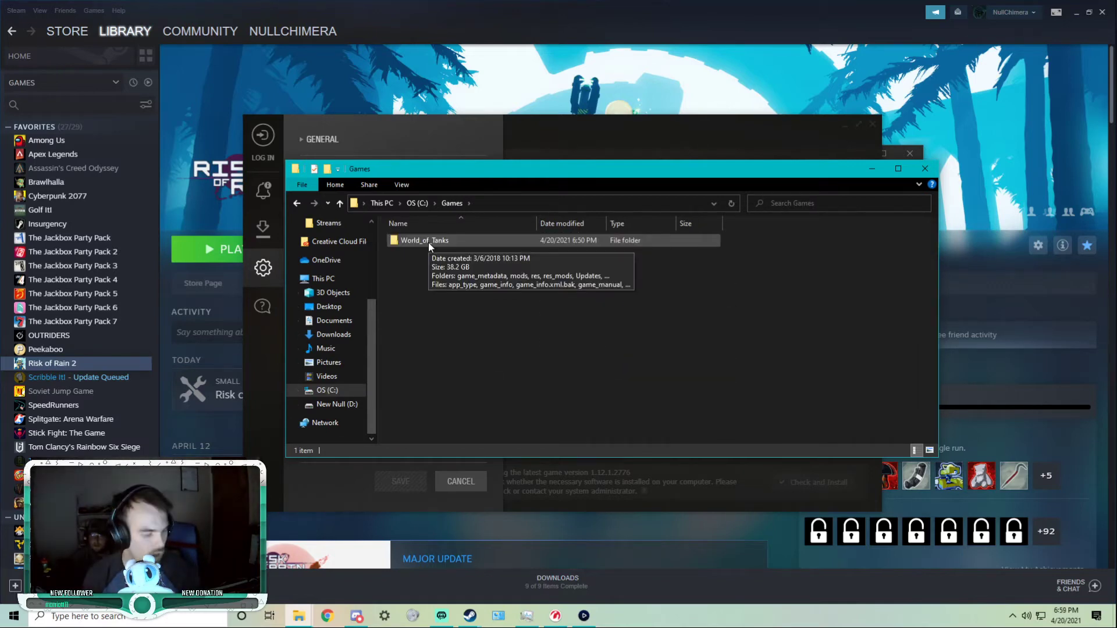
left_click(422, 203)
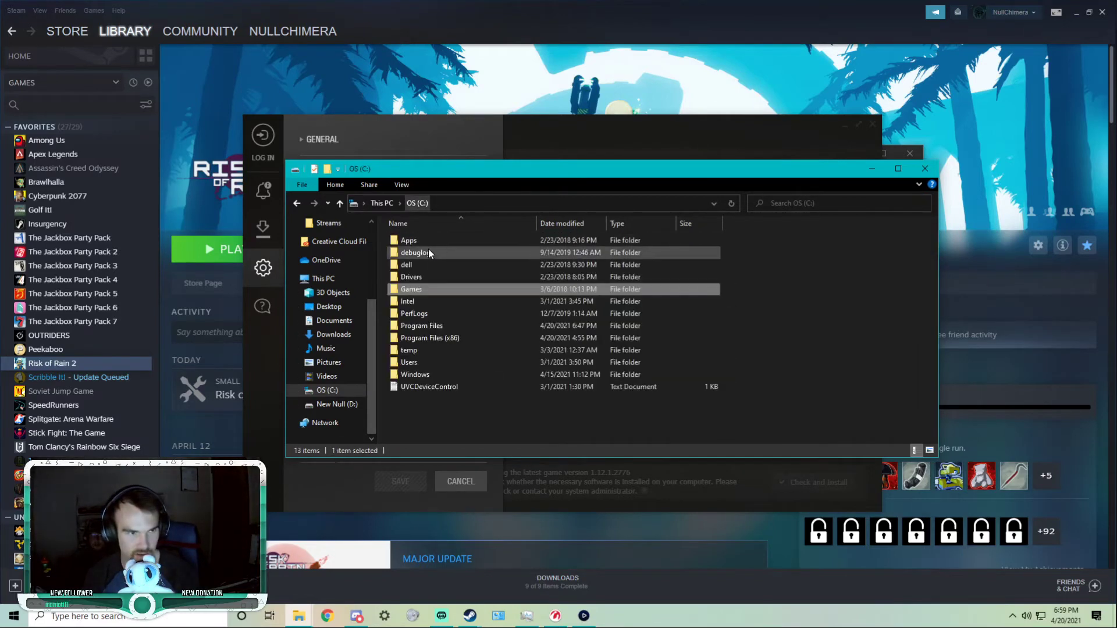
double_click(416, 289)
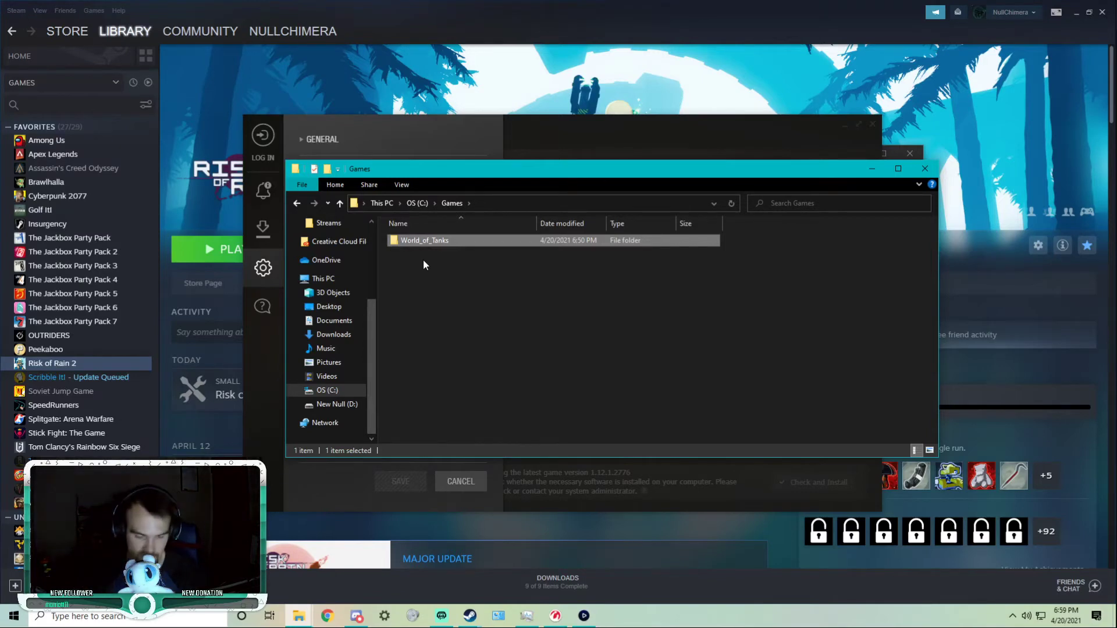
Switch to New Null (D:) and open the empty D:\Games\Wargaming.net folder.
left_click(417, 203)
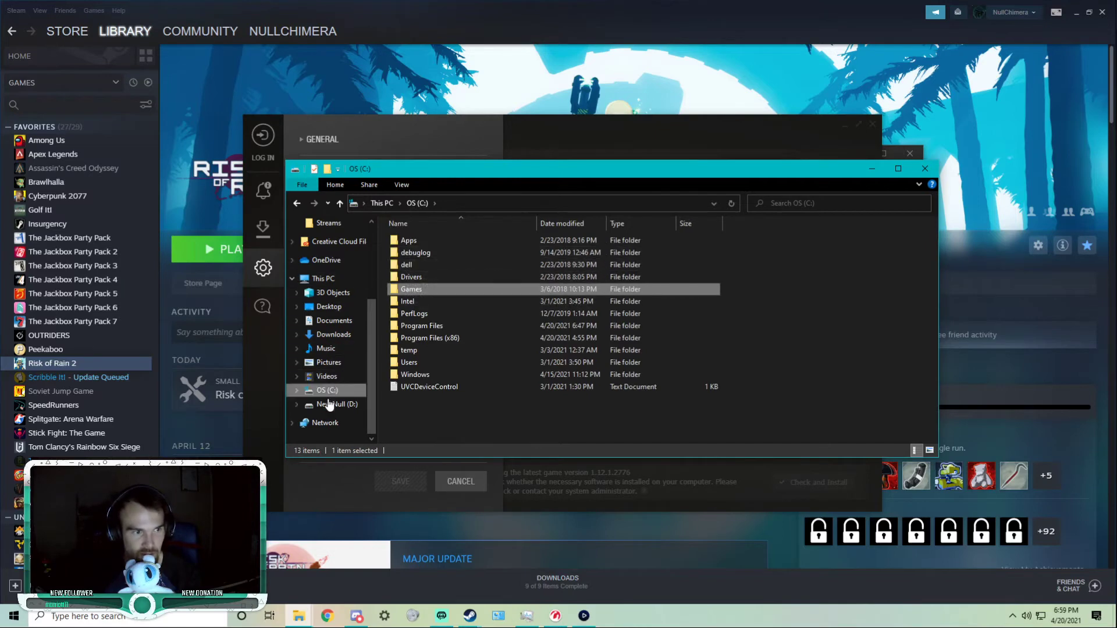
left_click(337, 404)
double_click(410, 241)
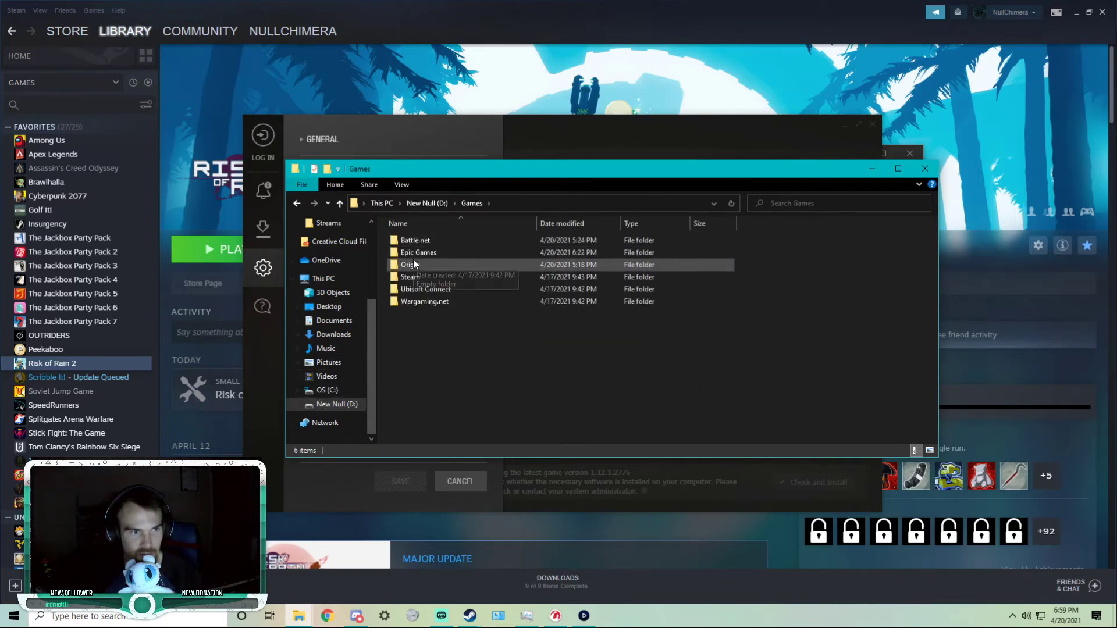
double_click(415, 302)
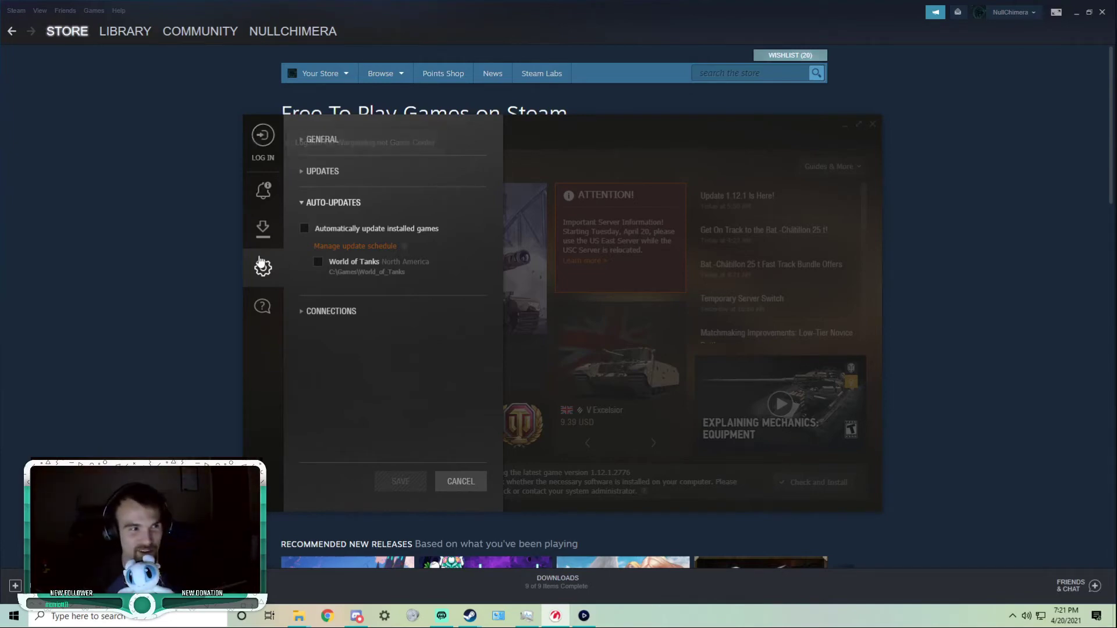
Back in Game Center, reopen the settings at the update section.
left_click(461, 481)
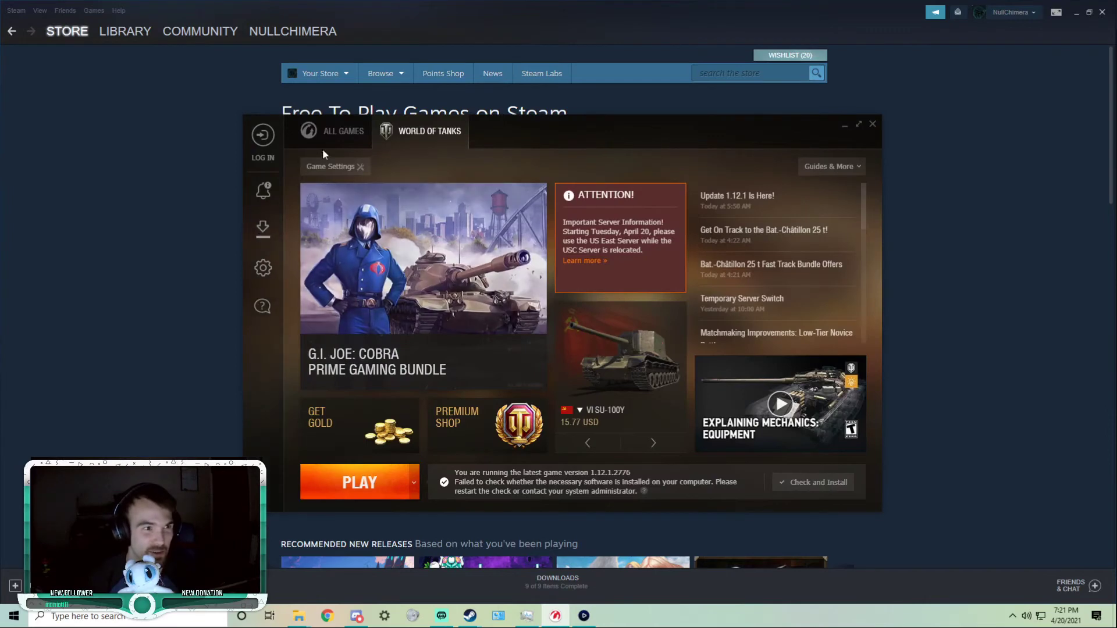
left_click(263, 268)
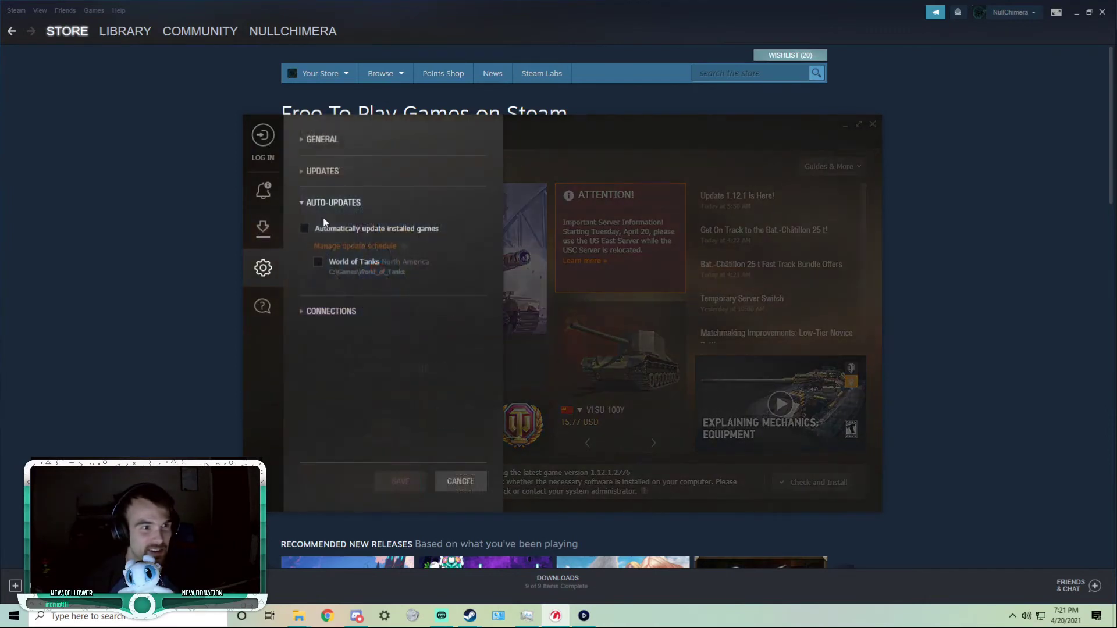
left_click(318, 170)
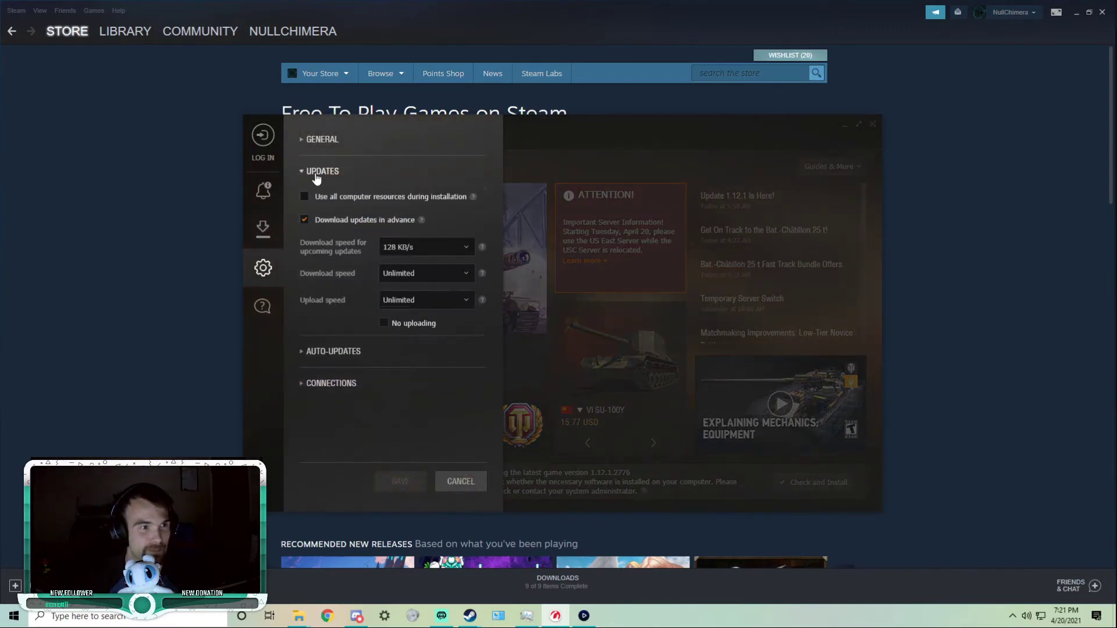
Check Game Center's general and downloads panels, then close settings without saving.
left_click(319, 142)
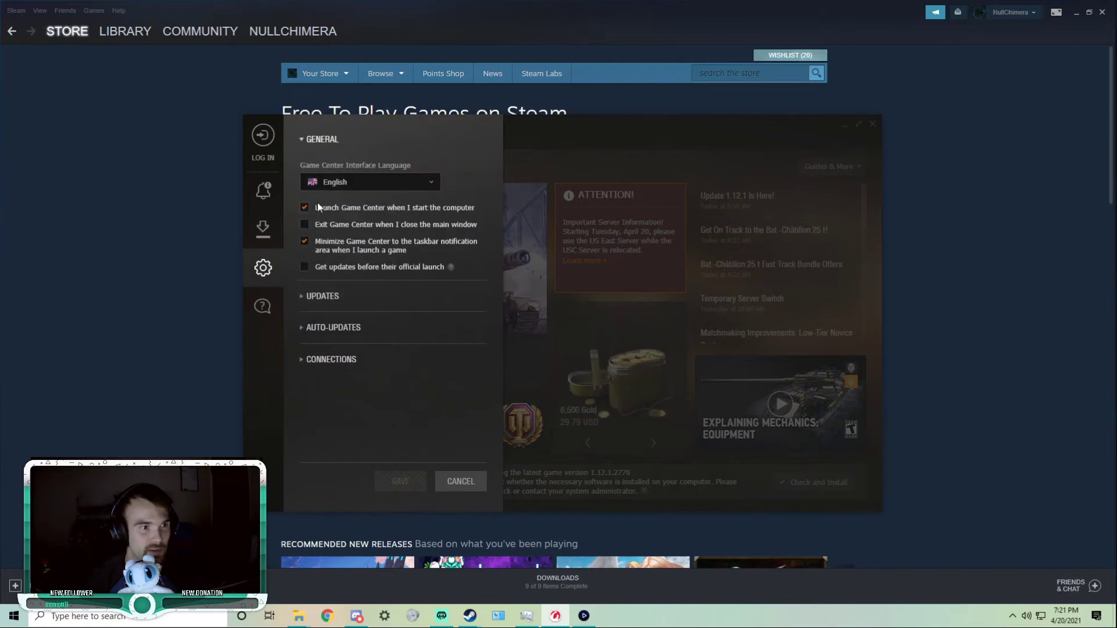
left_click(262, 229)
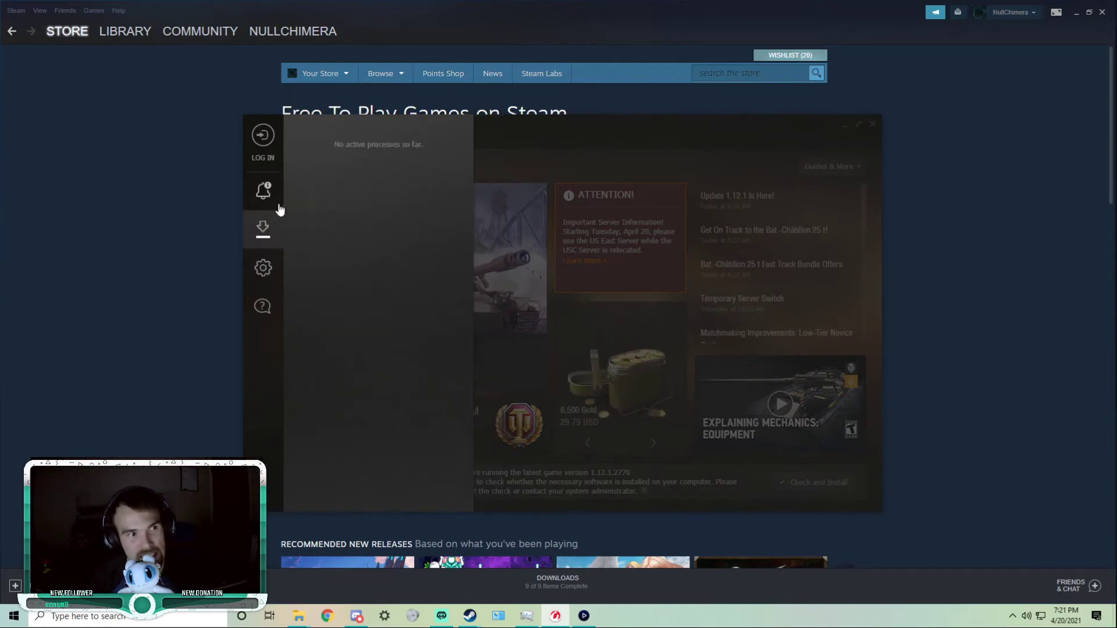
left_click(263, 269)
left_click(481, 476)
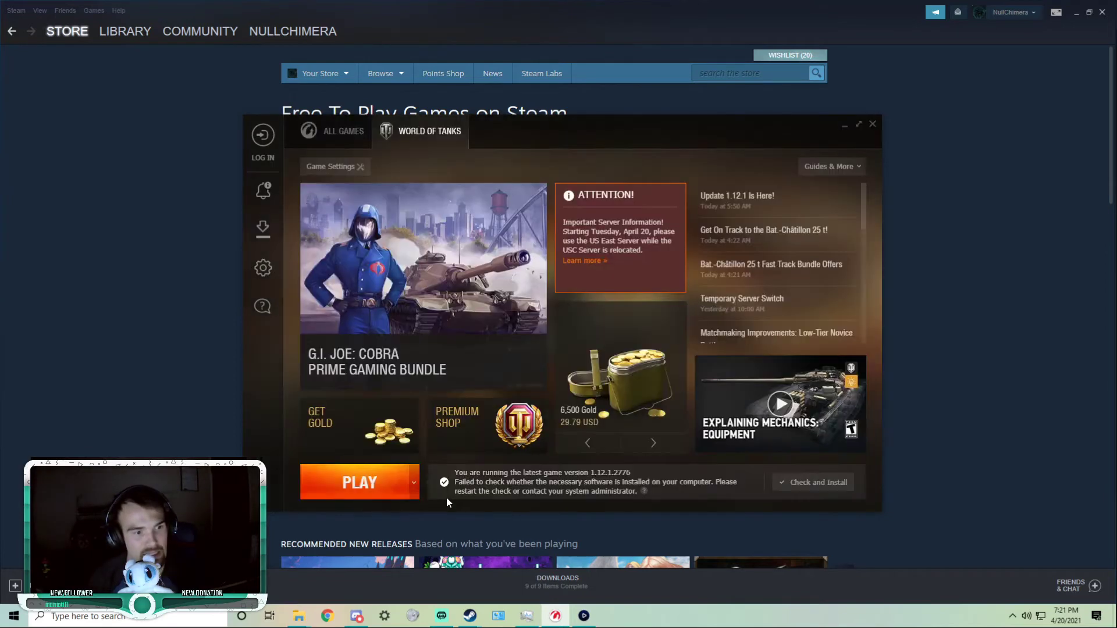
Uninstall World of Tanks from C:\Games through its game settings and confirm.
left_click(412, 493)
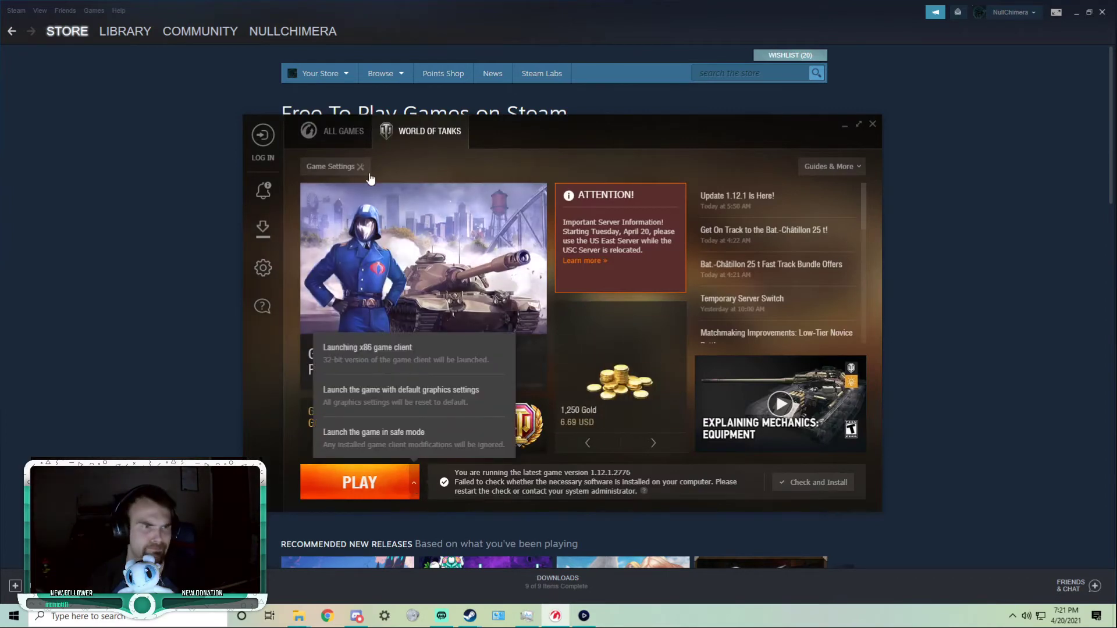
left_click(334, 168)
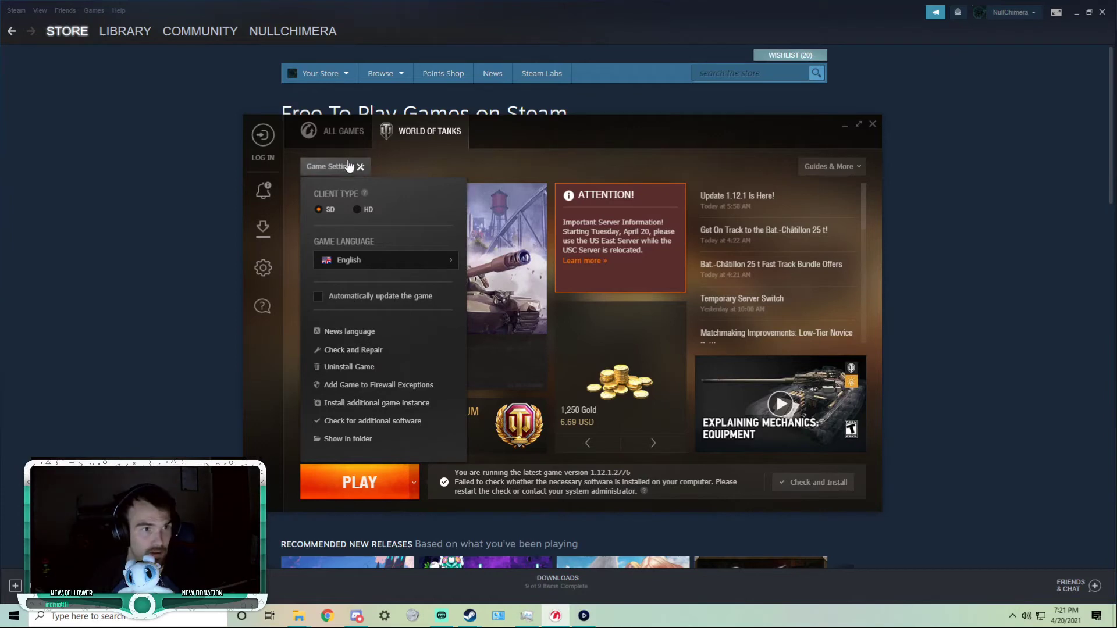
left_click(343, 367)
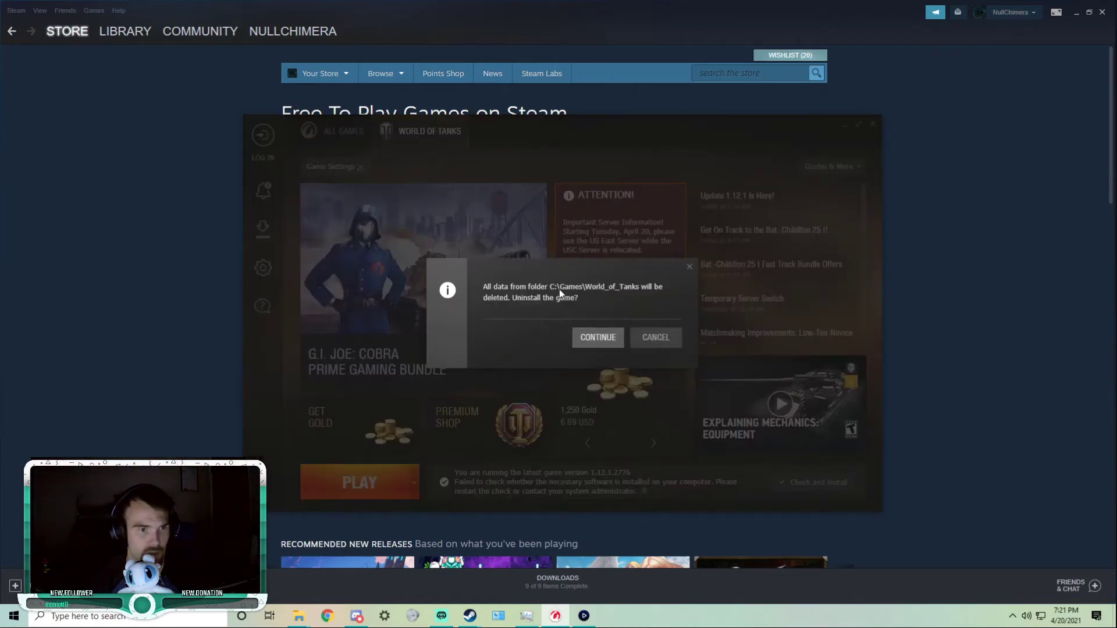
left_click(598, 339)
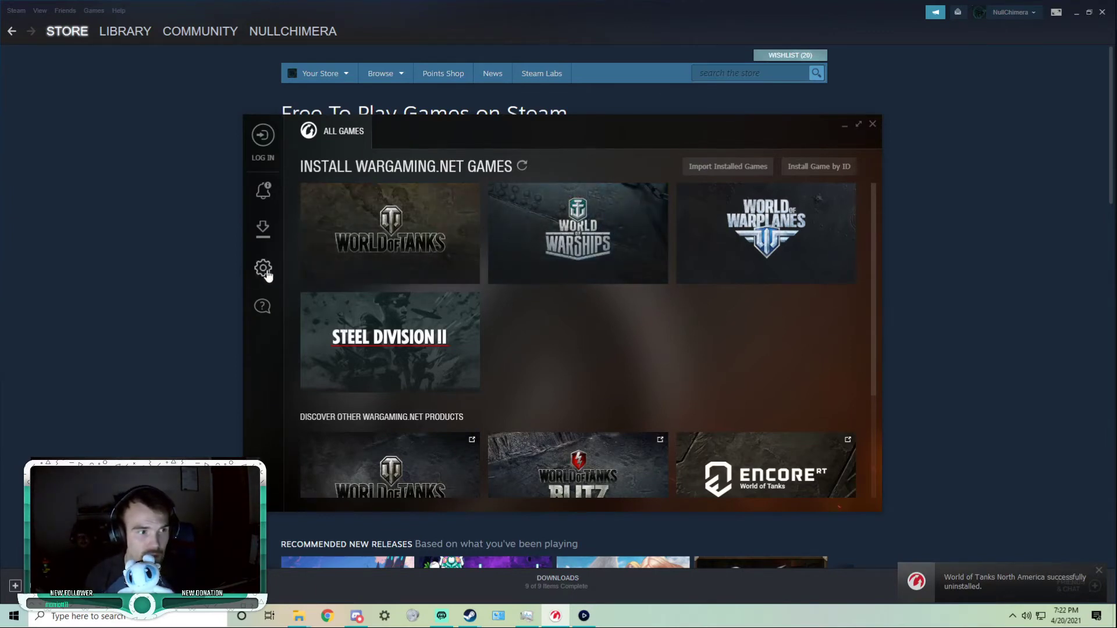
Look through Game Center's settings, downloads, notifications and help panels, then close them.
left_click(266, 272)
left_click(263, 229)
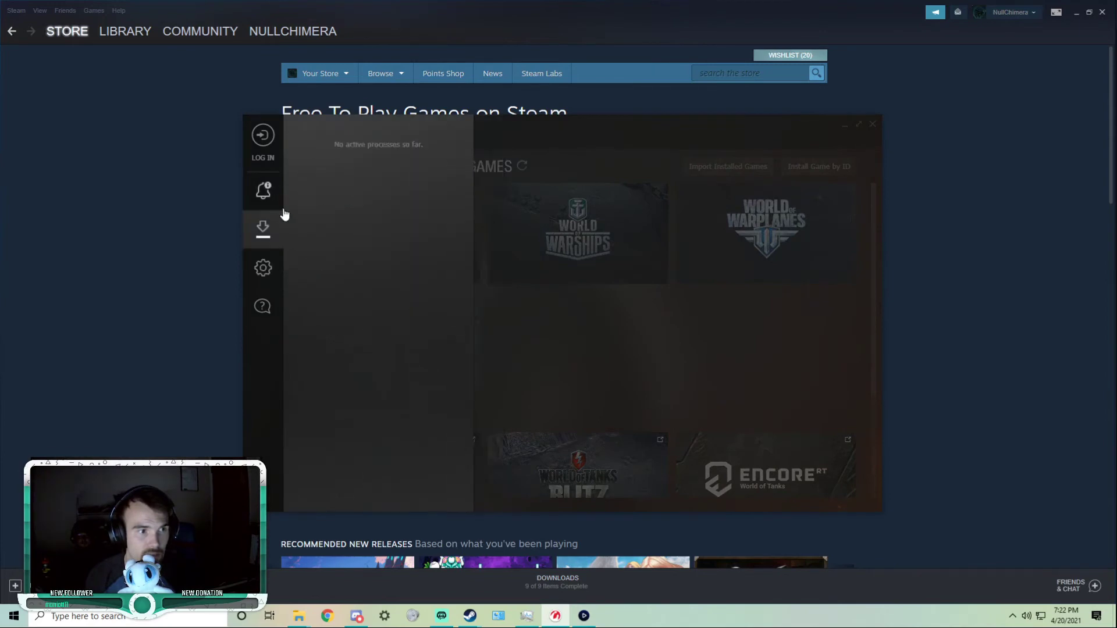
left_click(262, 269)
left_click(263, 190)
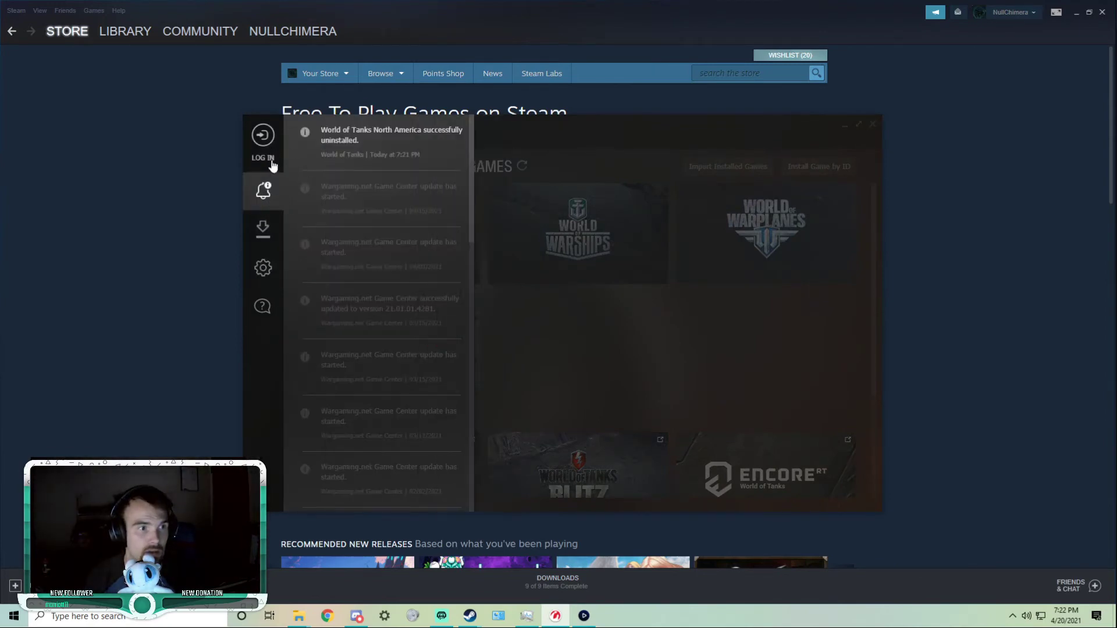
left_click(262, 306)
left_click(543, 146)
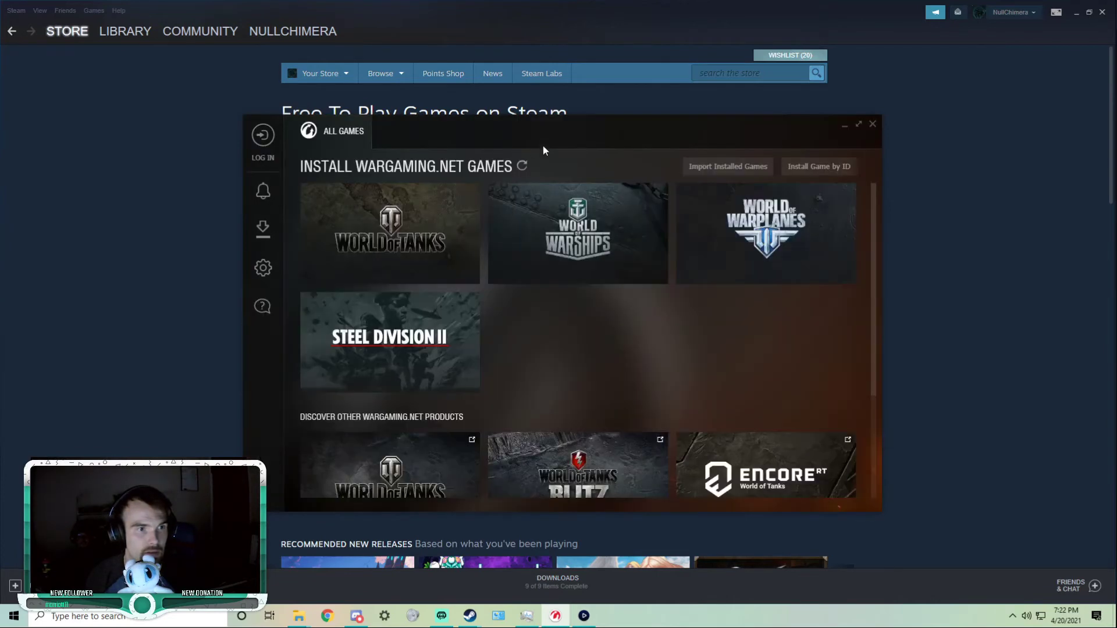
Install World of Tanks with D:\Games\Wargaming.net as the installation folder.
left_click(373, 239)
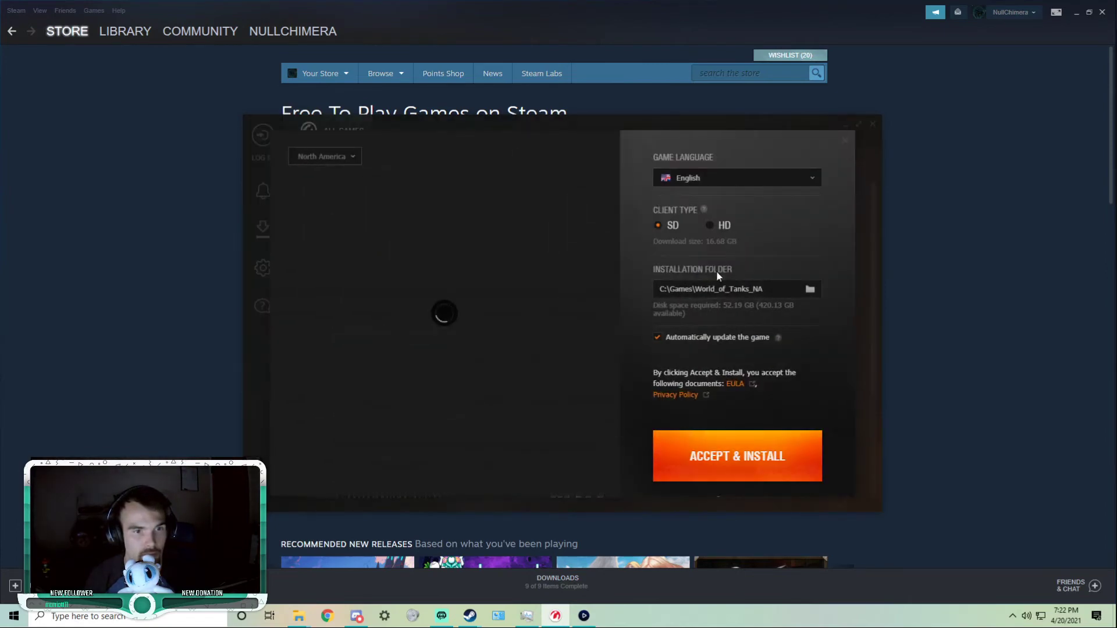
left_click(810, 289)
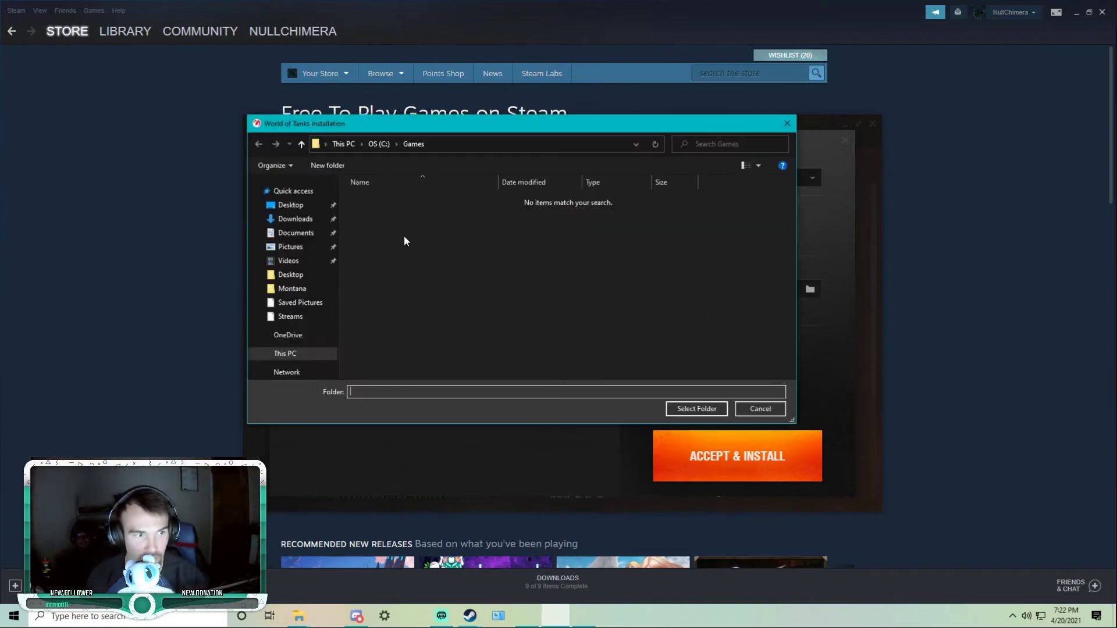
left_click(285, 353)
left_click(298, 358)
double_click(387, 198)
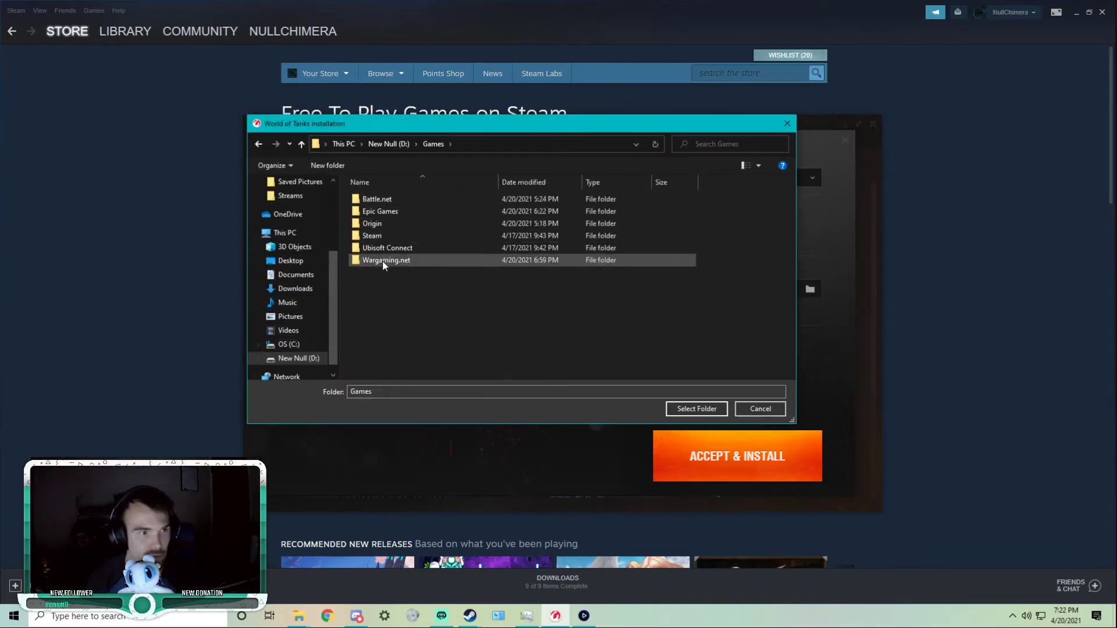
double_click(382, 261)
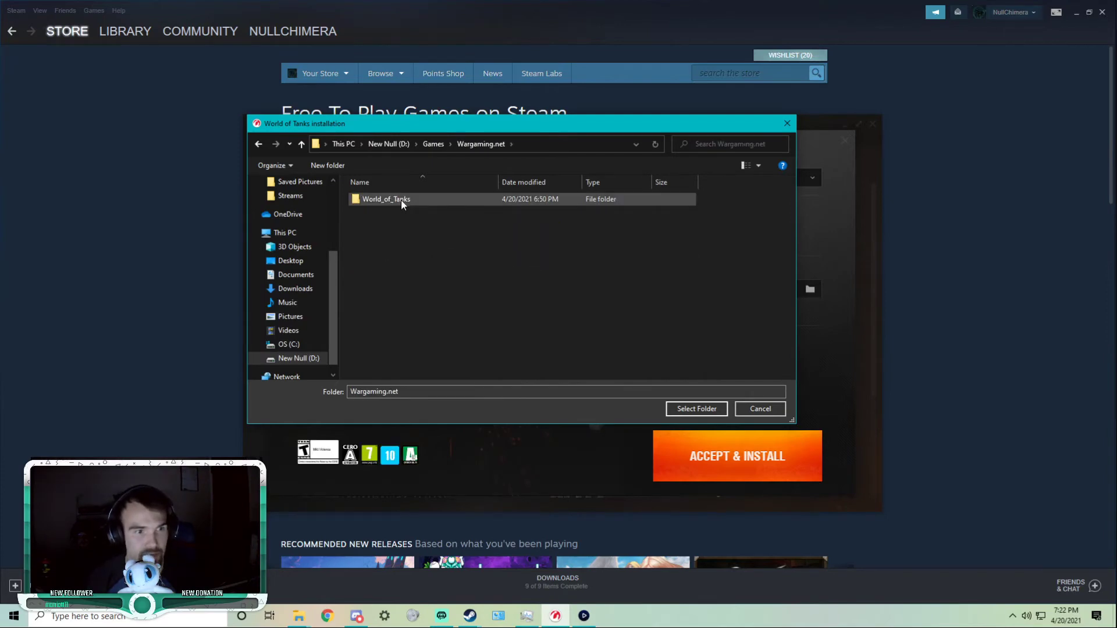
left_click(701, 409)
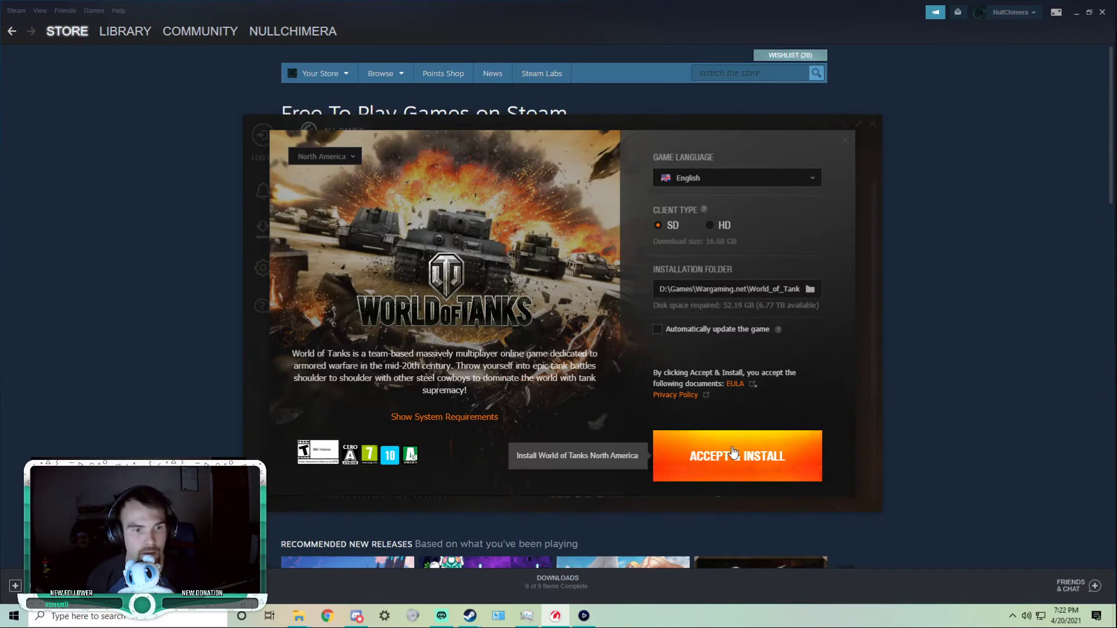
left_click(683, 445)
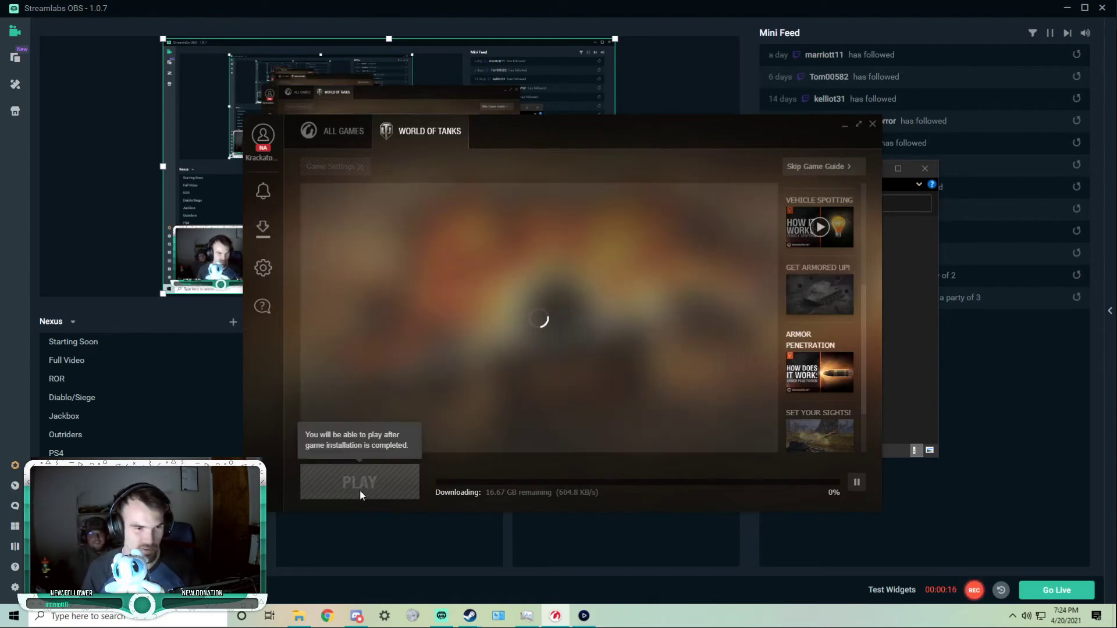
Bring the Games folder window back to the front from the taskbar.
left_click(299, 616)
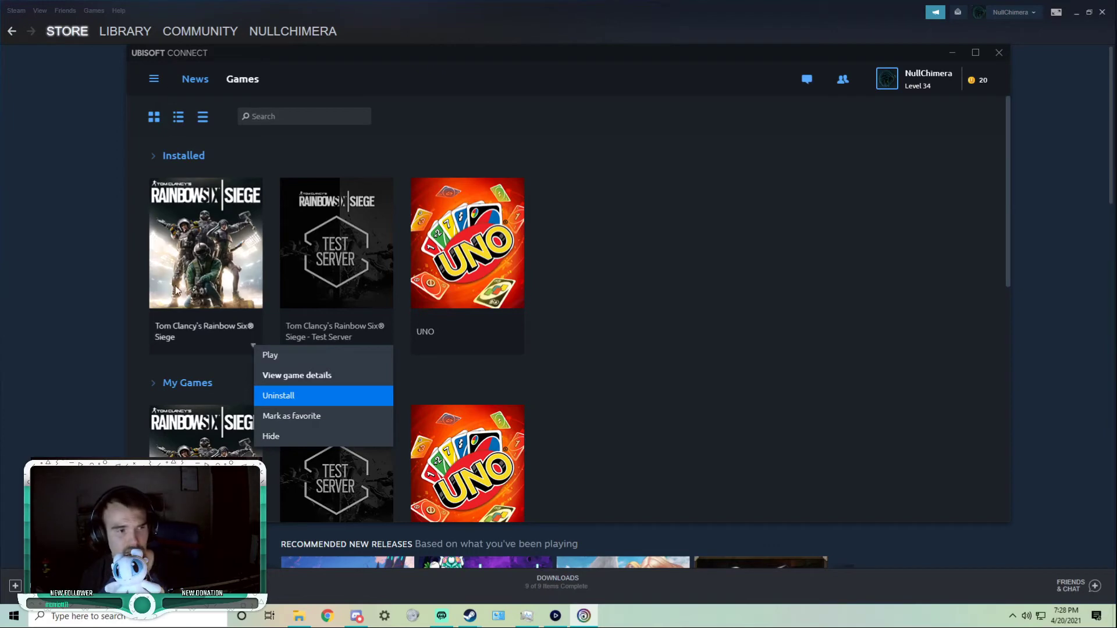
Dismiss Ubisoft's game options menu and open a new File Explorer at OS (C:).
left_click(197, 317)
key("super+e")
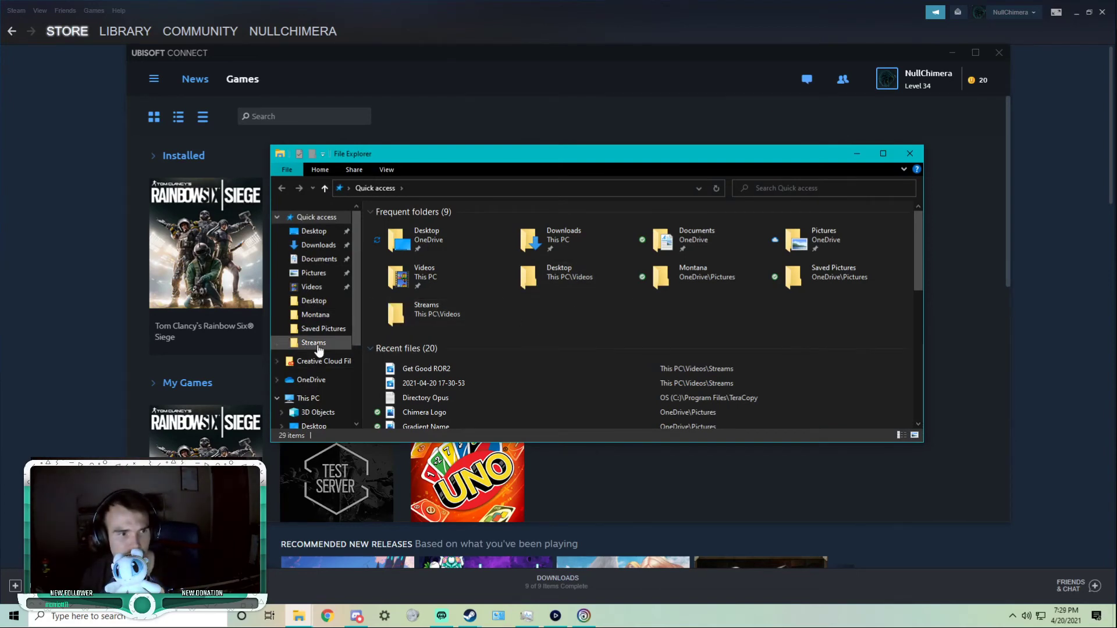
scroll(311, 366, "down", 3)
left_click(309, 376)
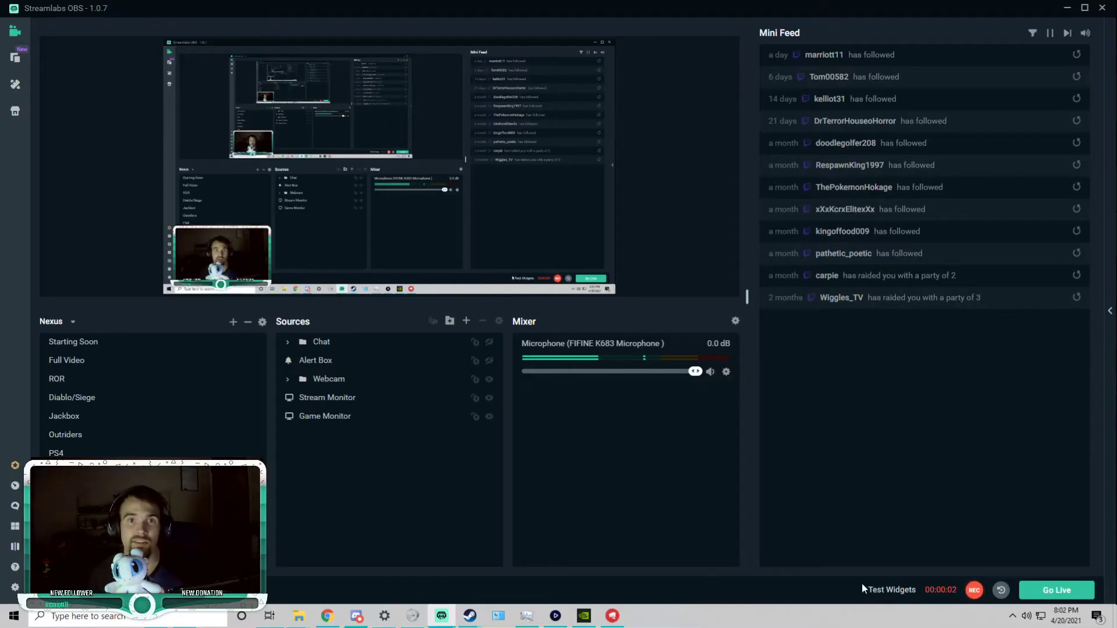
Bring up the Valorant launcher, pause its stalled update, and open File Explorer.
left_click(612, 616)
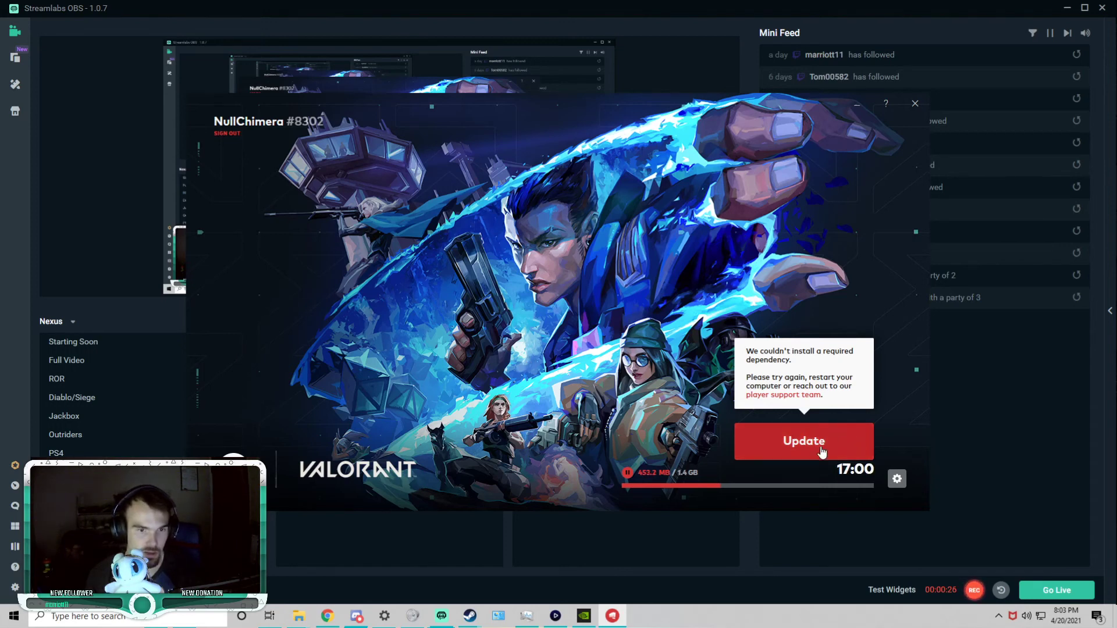
left_click(627, 473)
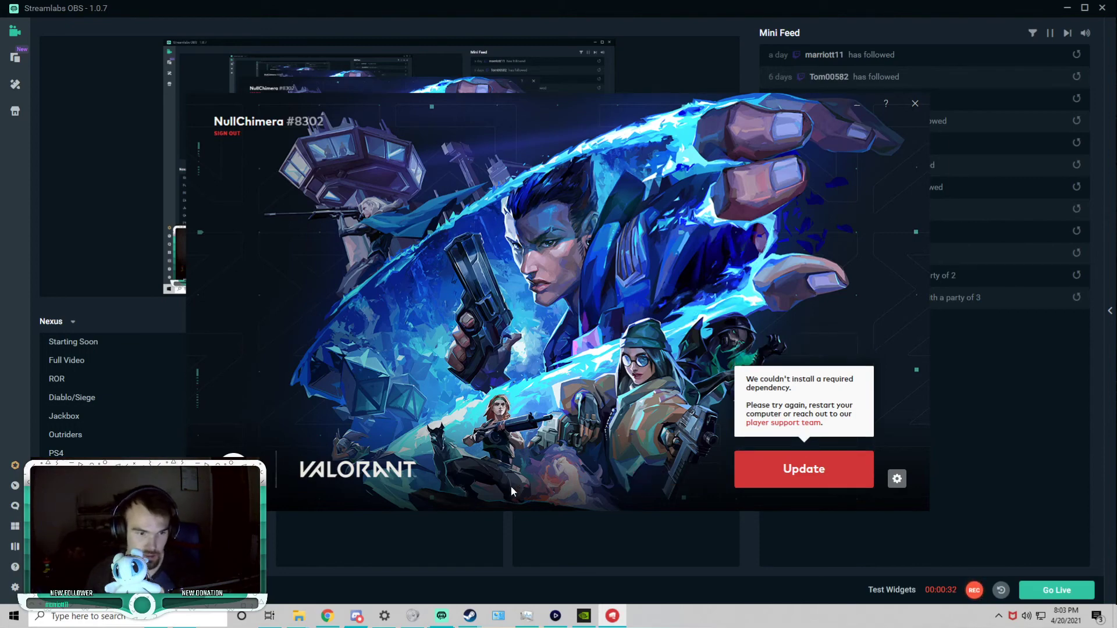
key("super+e")
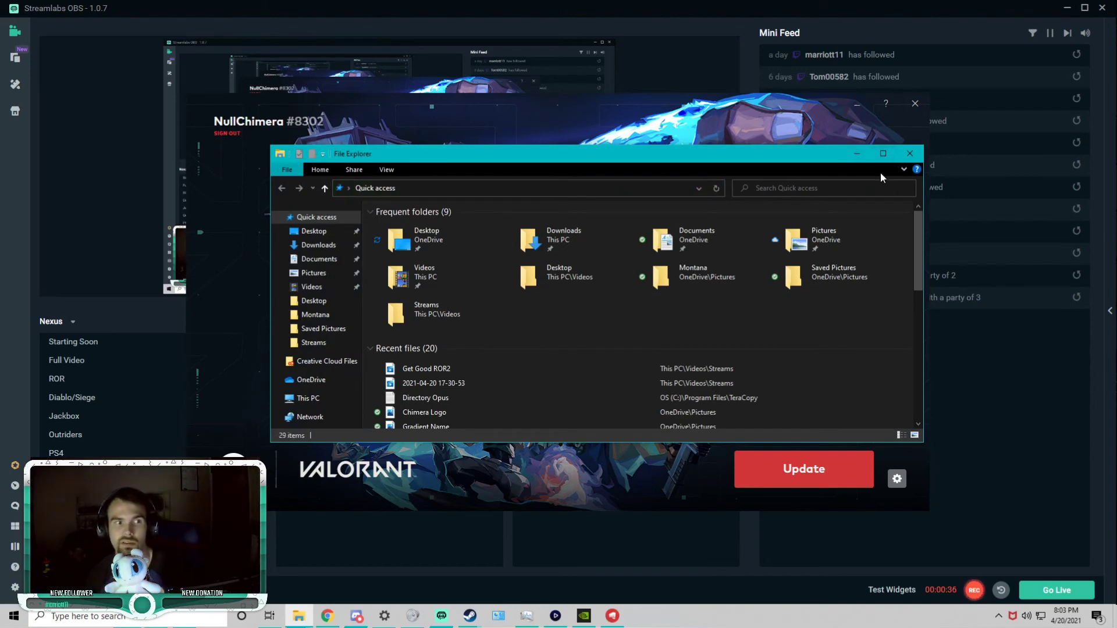
In a second Explorer window on New Null (D:), place Riot Games inside D:\Games.
key("super+e")
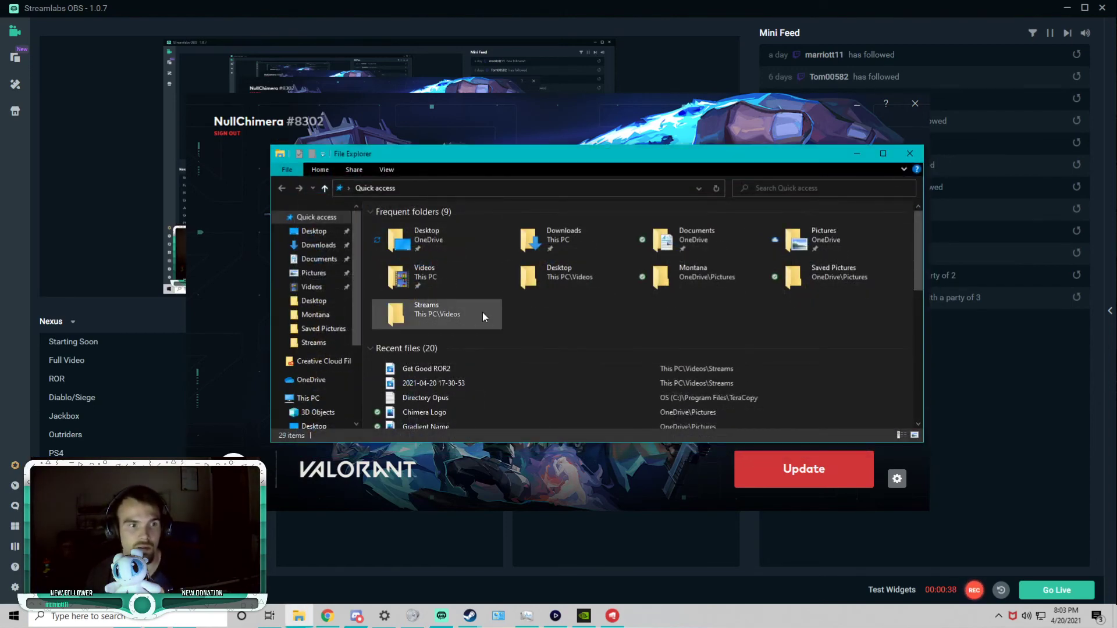
left_click(275, 392)
left_click(313, 405)
double_click(399, 250)
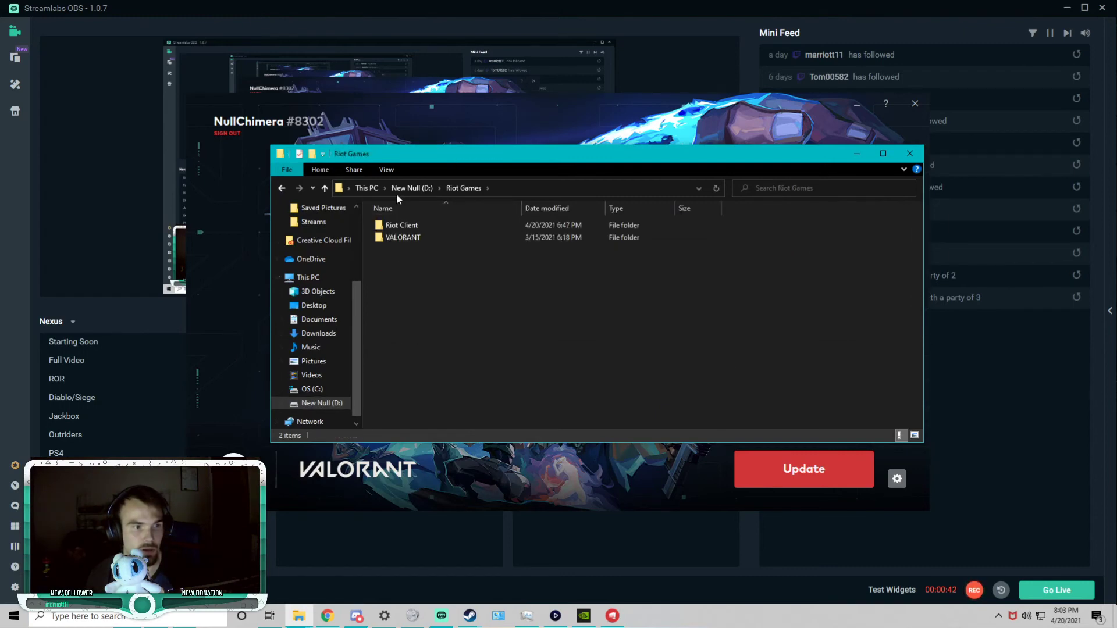
key("alt+Up")
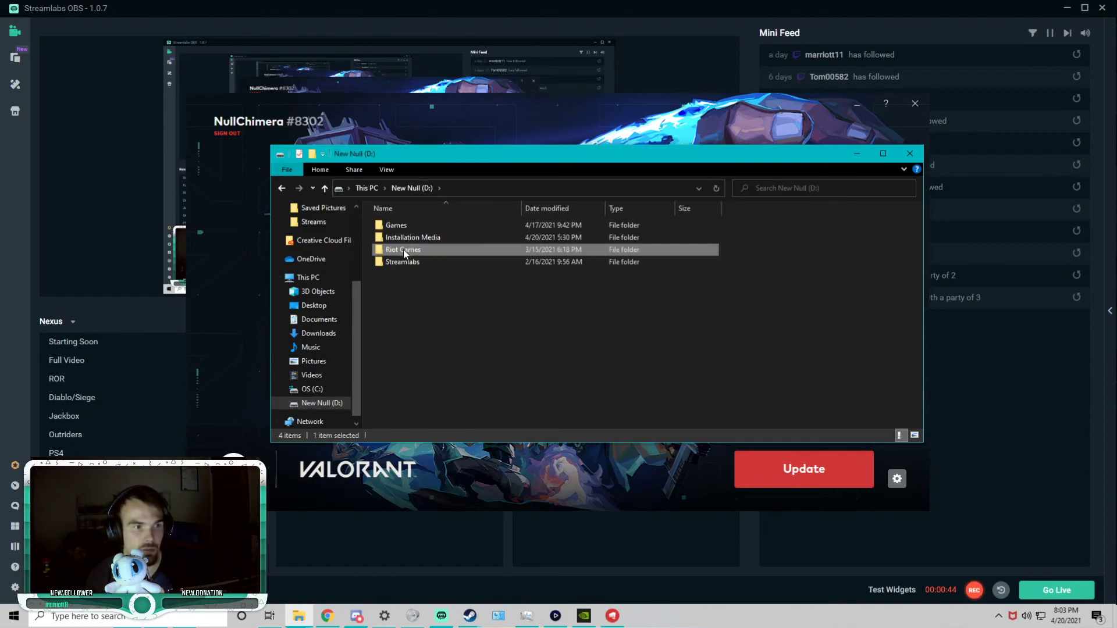
double_click(400, 221)
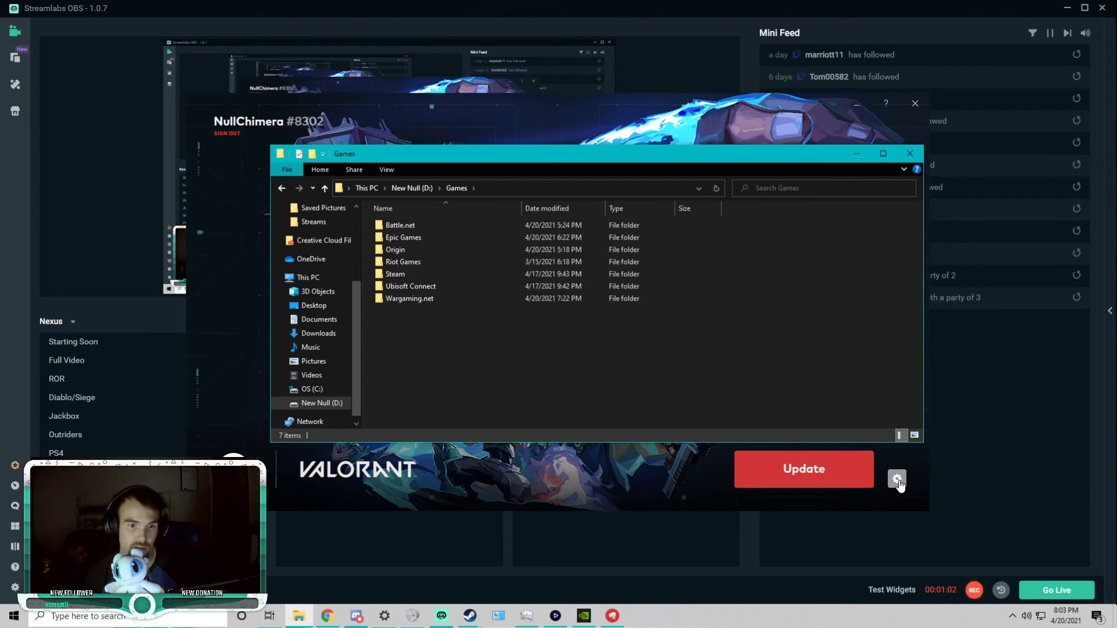
left_click(403, 263)
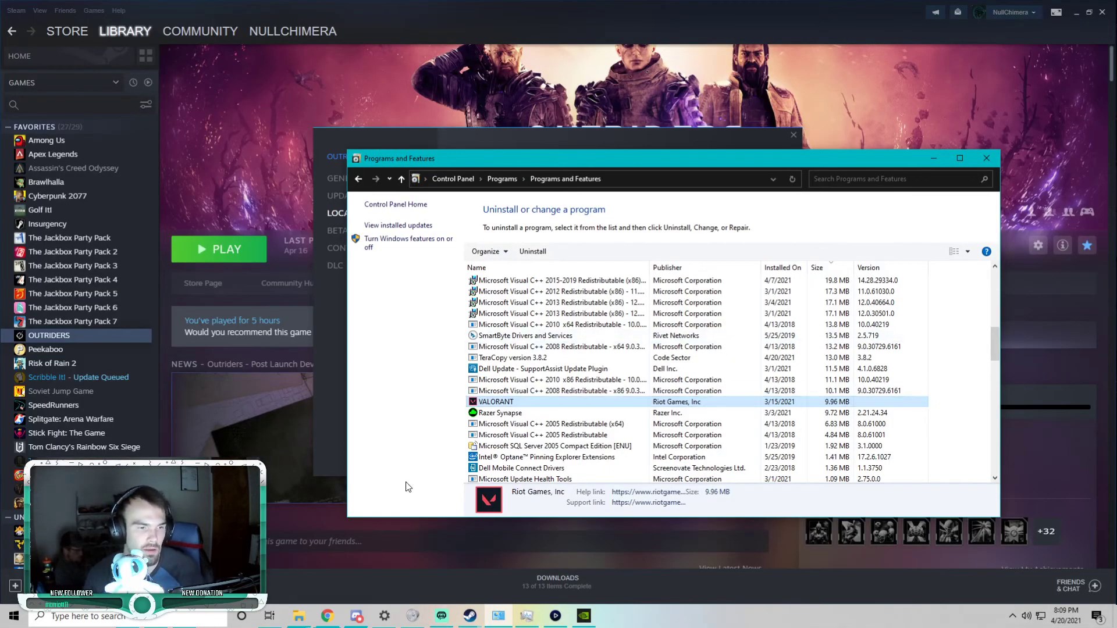
Uninstall VALORANT from Programs and Features and confirm with Yes.
right_click(504, 404)
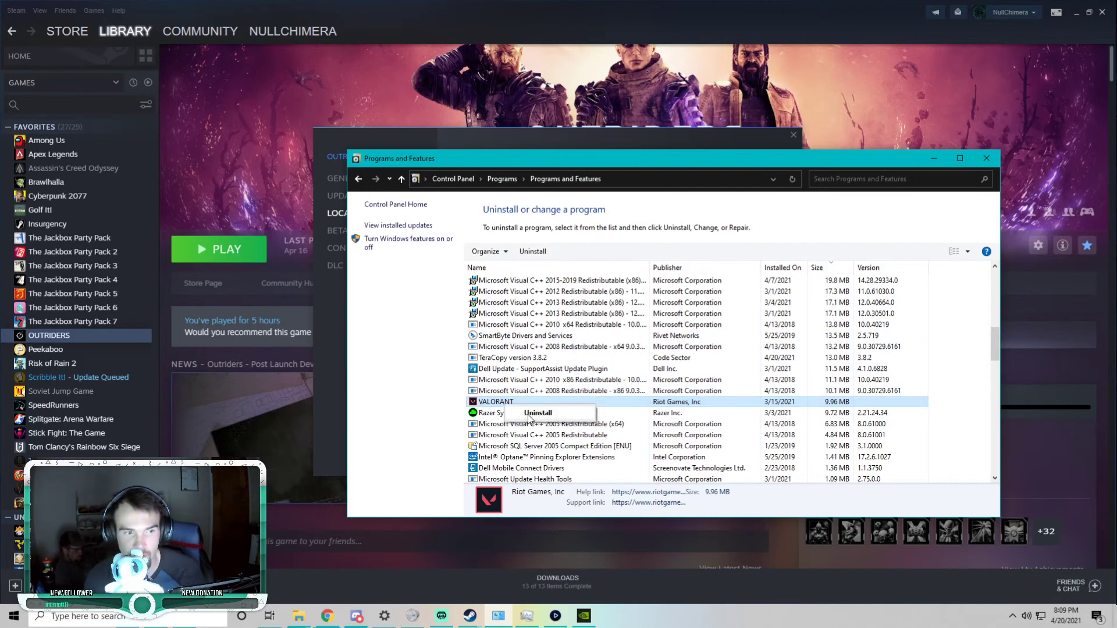
left_click(530, 414)
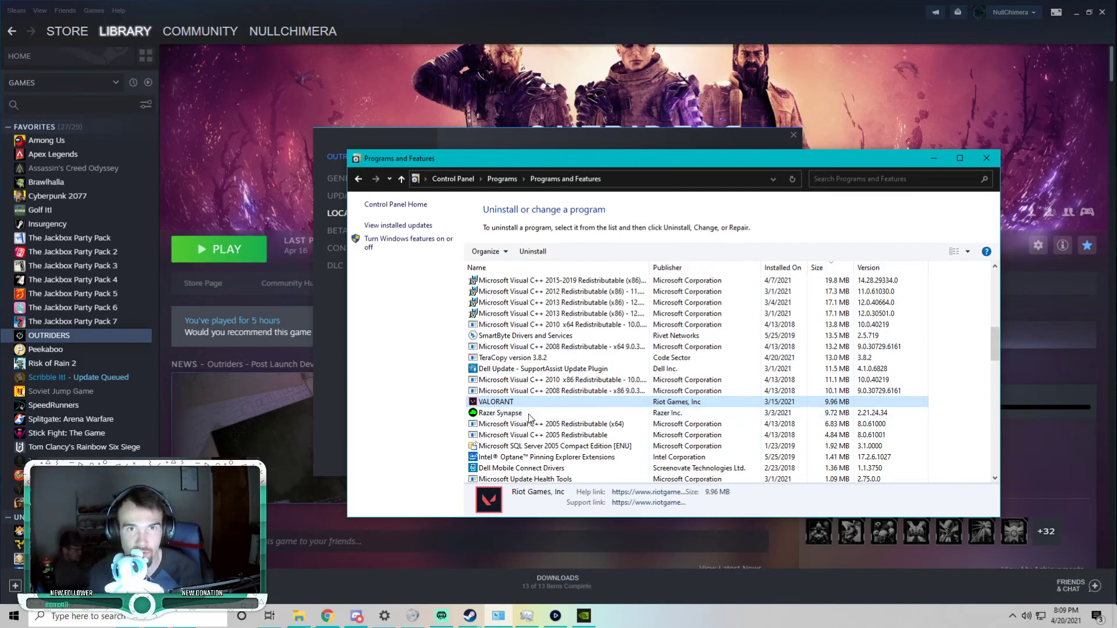
left_click(579, 319)
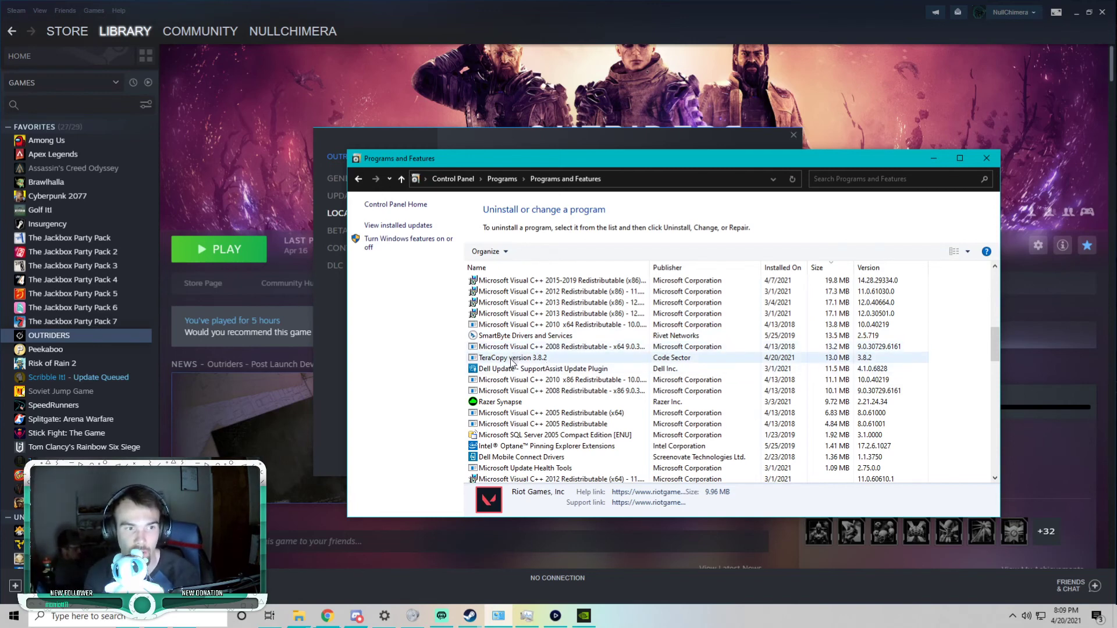
Close Programs and Features and bring the File Explorer window back up.
left_click(986, 162)
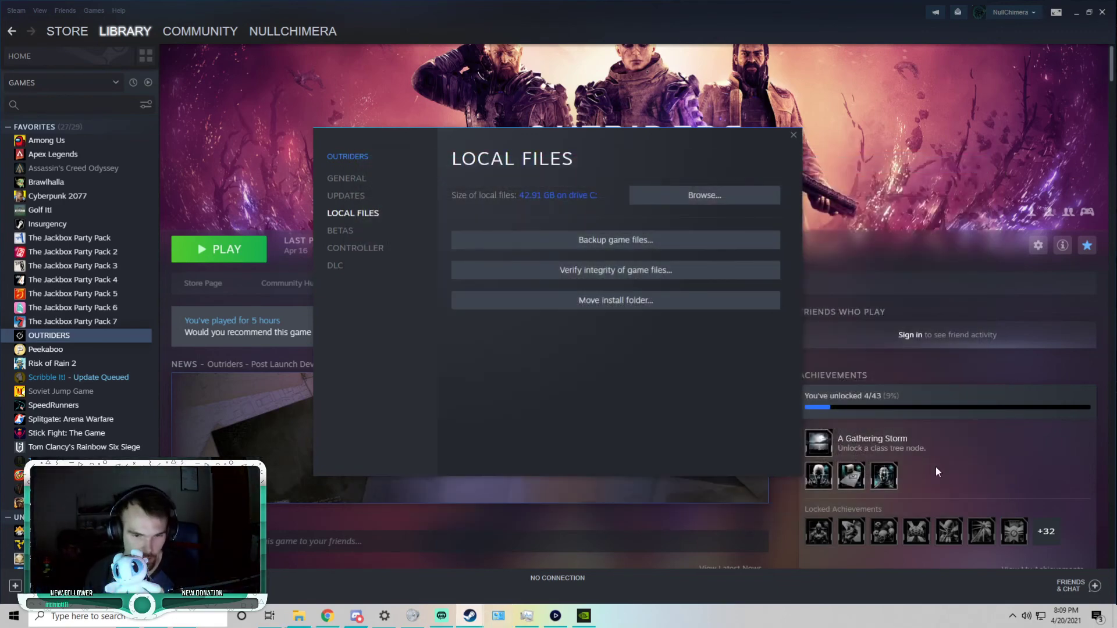
left_click(1013, 618)
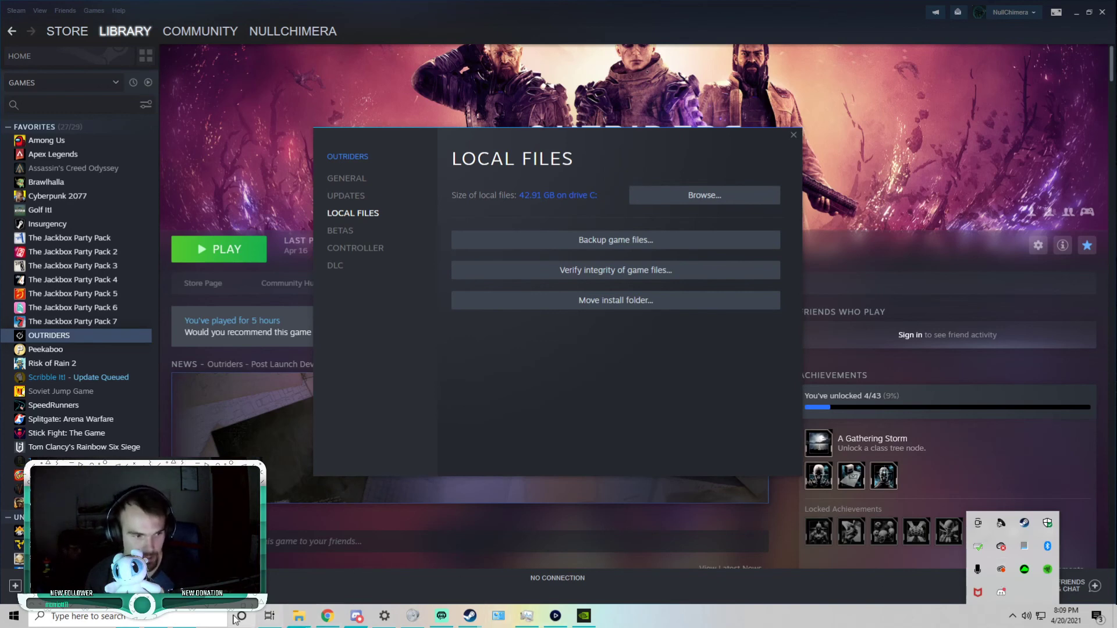
left_click(298, 617)
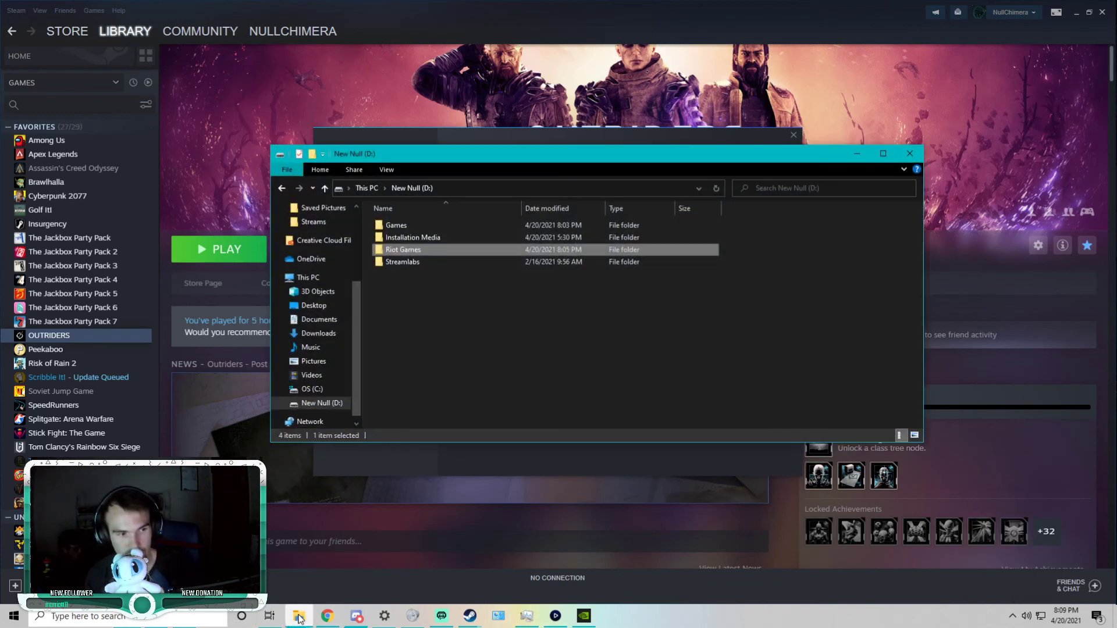
left_click(470, 617)
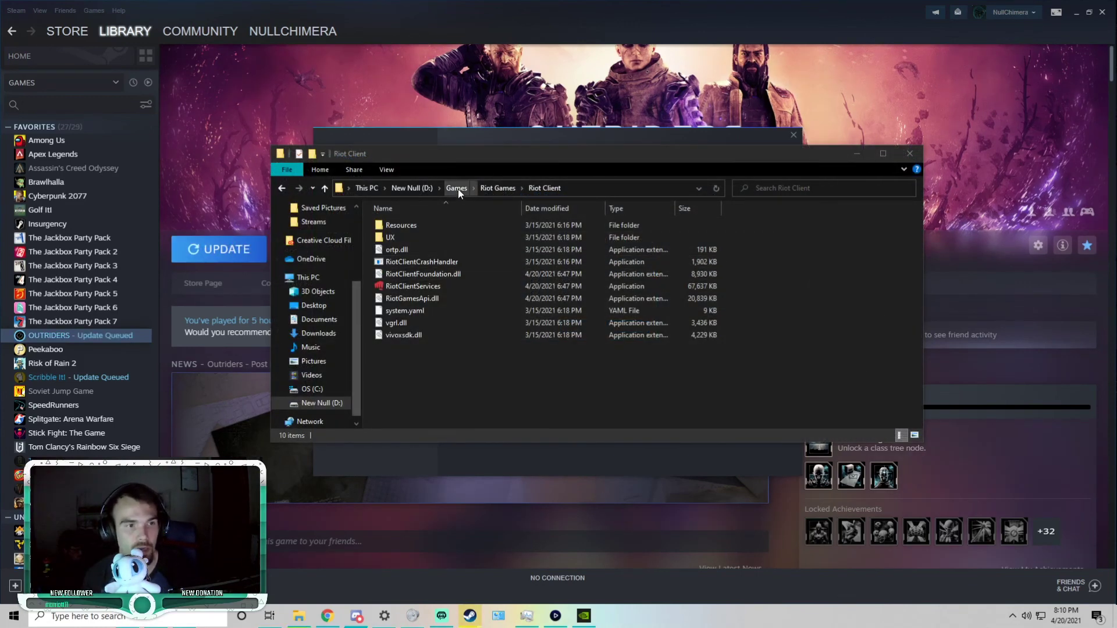
Open D:\Games\Riot Games\Riot Client and select the RiotClientServices application.
left_click(419, 188)
left_click(419, 188)
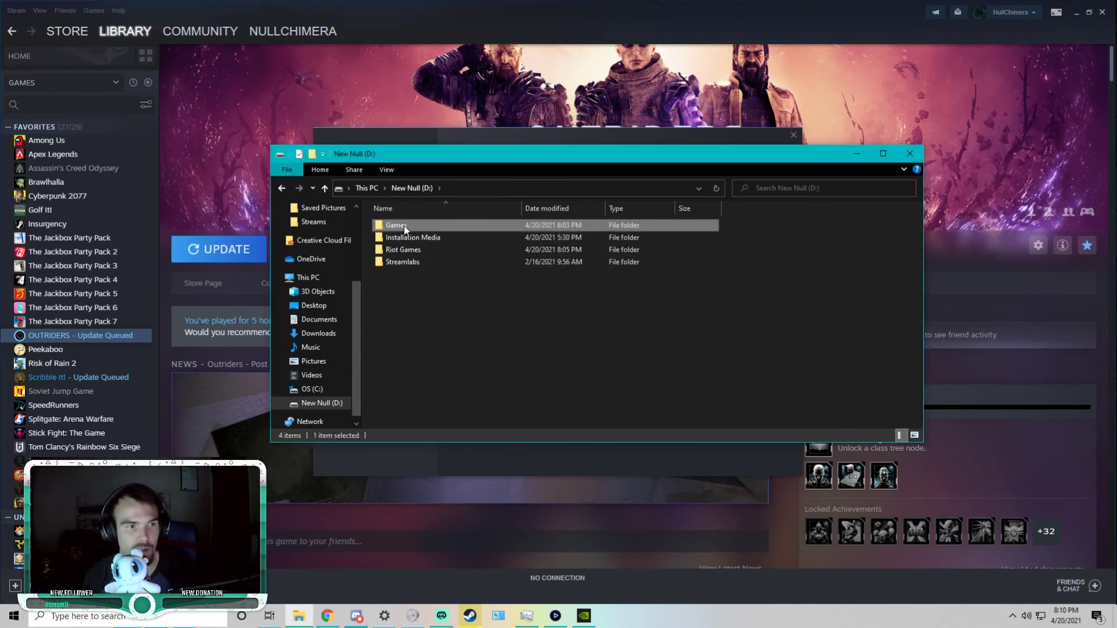
double_click(404, 226)
double_click(403, 261)
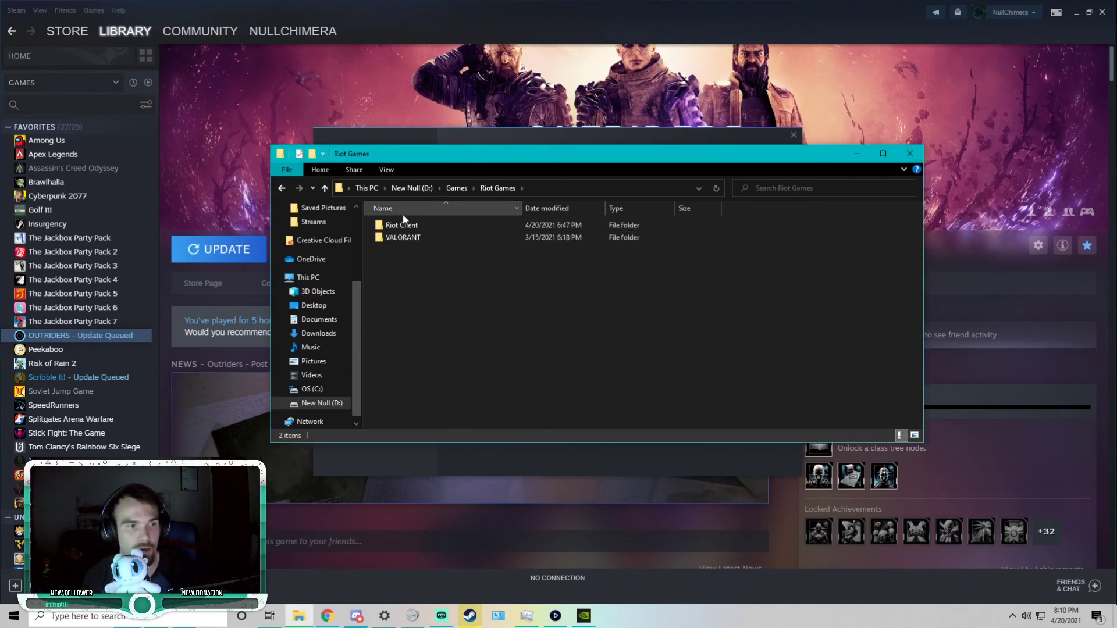
double_click(401, 226)
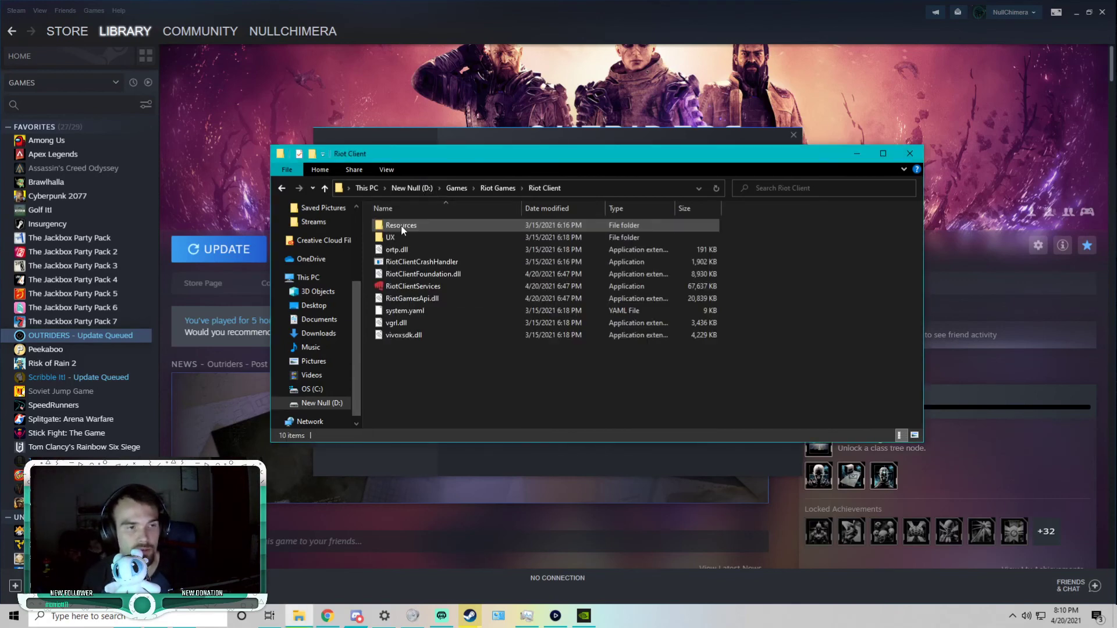
left_click(403, 286)
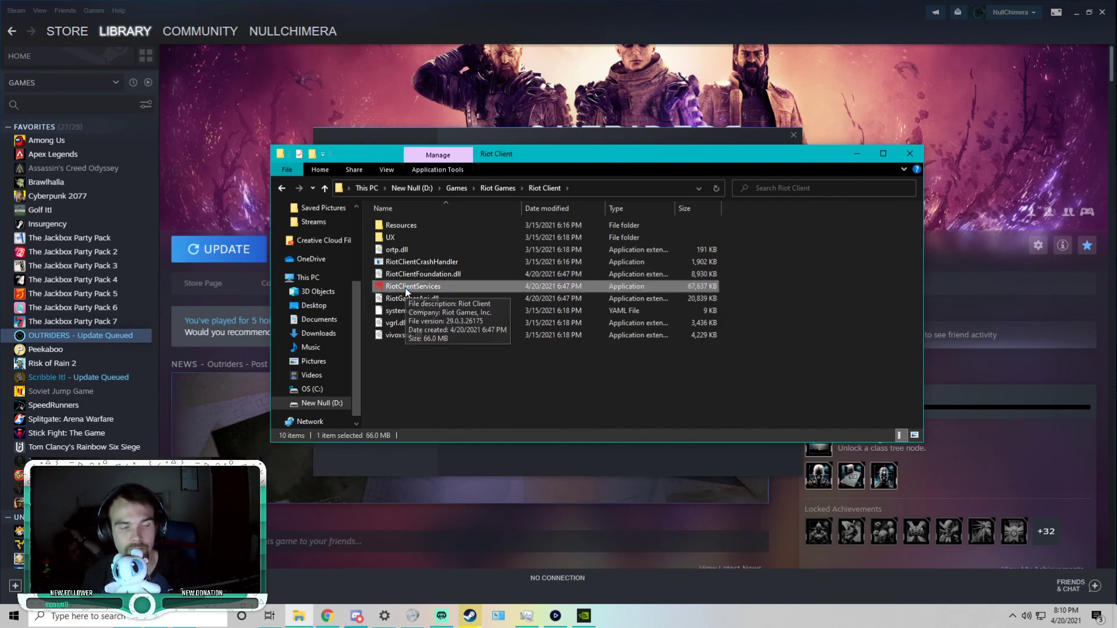